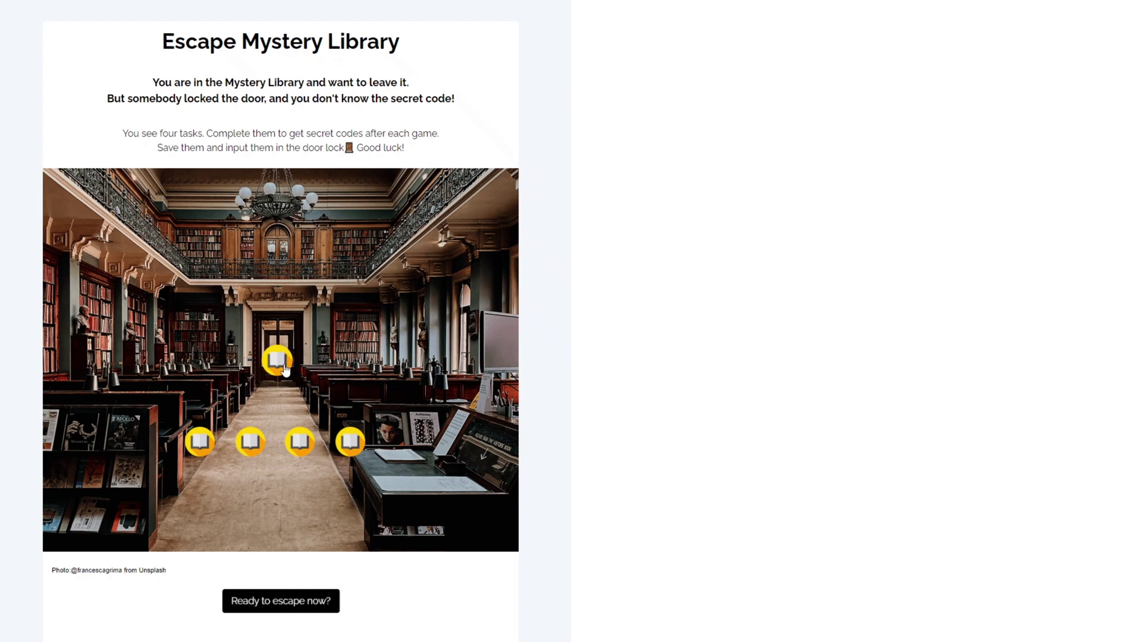
In the sample escape-room demo, go to the exit page and start the door-lock code puzzle
click(284, 366)
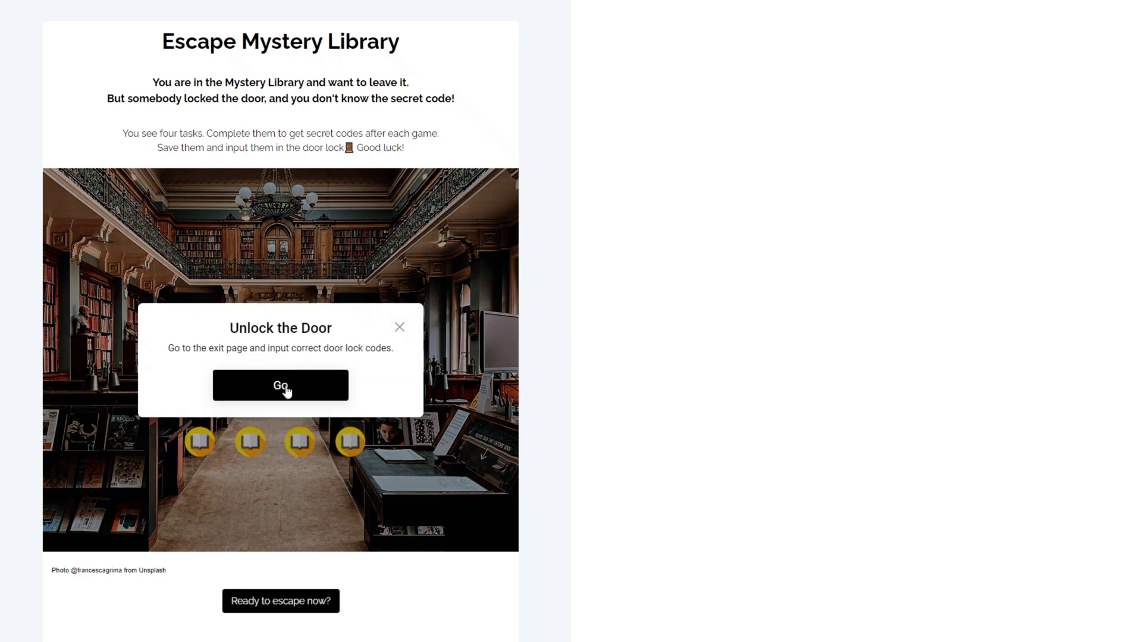
click(287, 391)
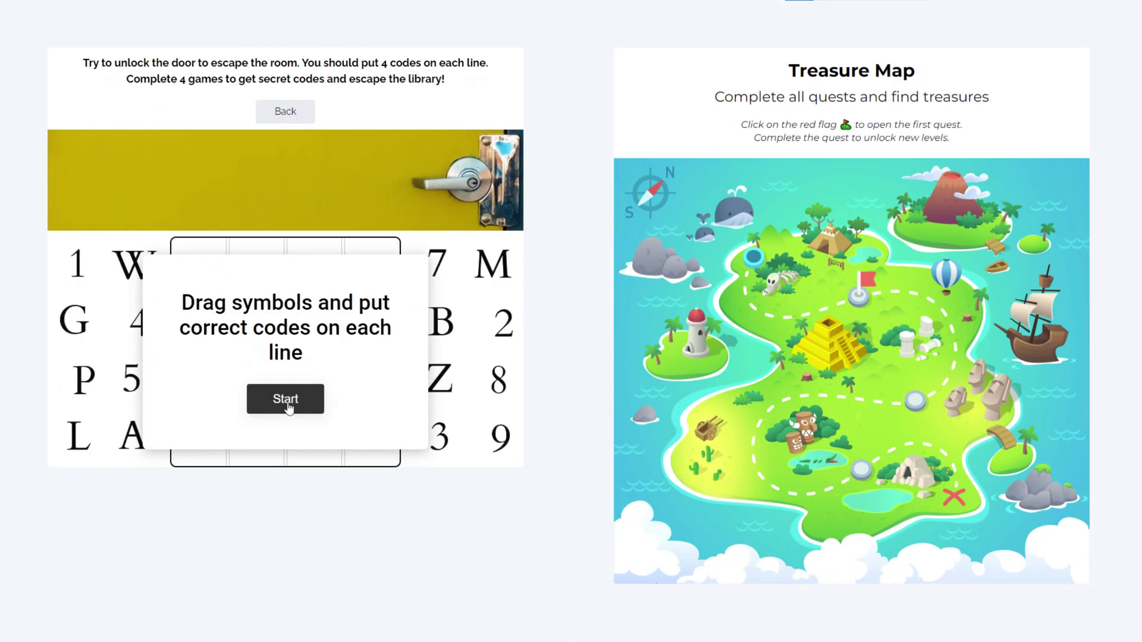
click(289, 412)
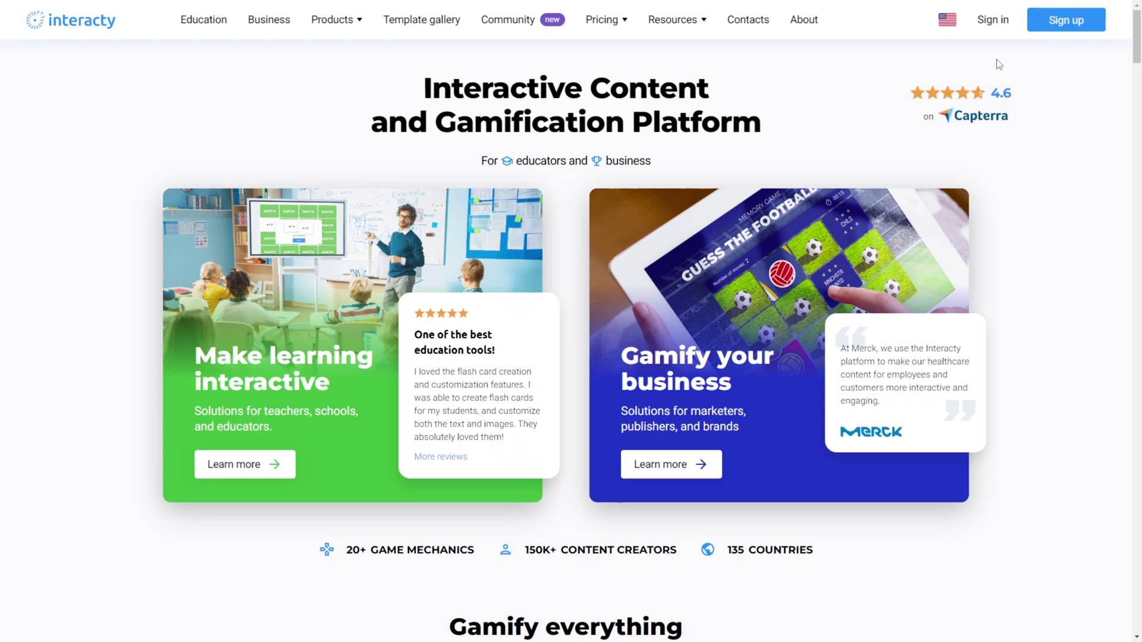
Sign in with the account e-mail and password, then create a blank project from scratch
click(998, 25)
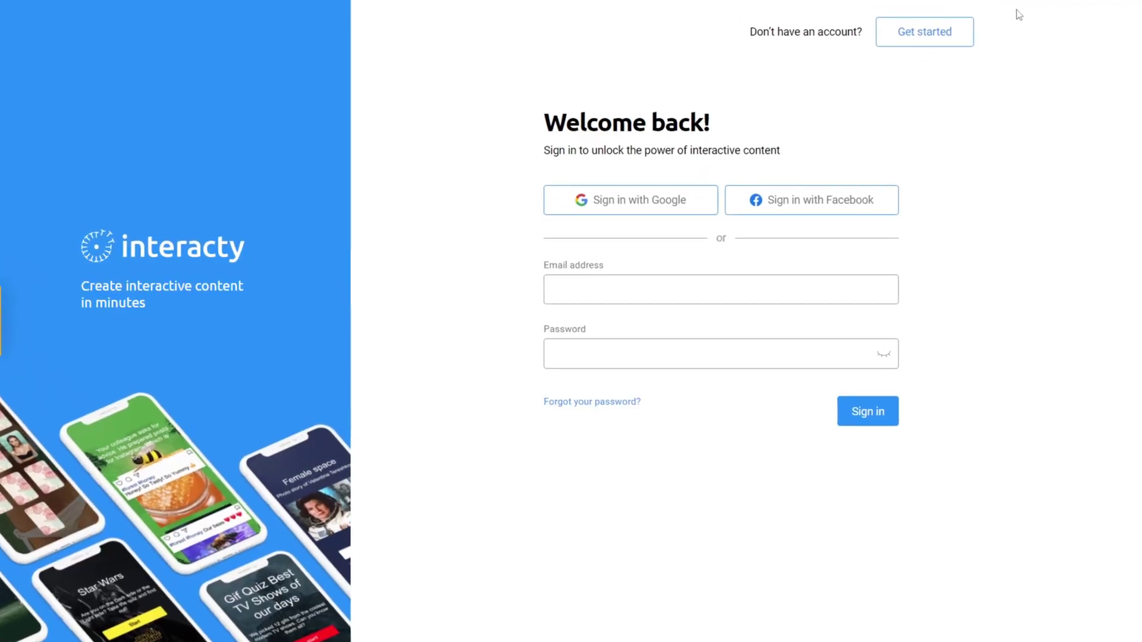
text(interact)
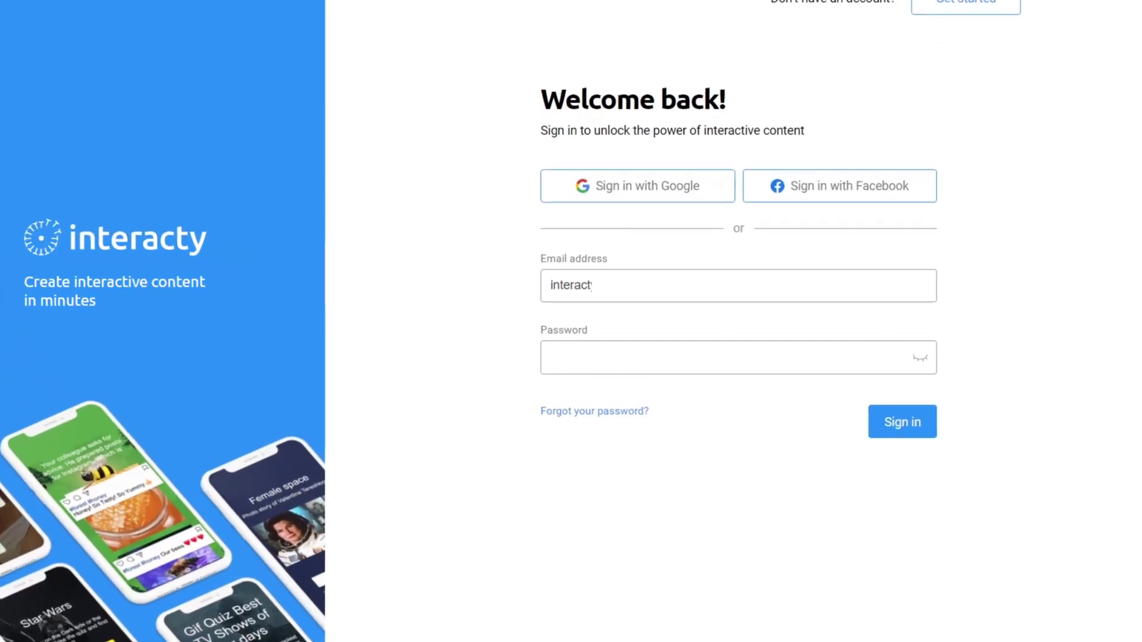
key(Tab)
text(12345)
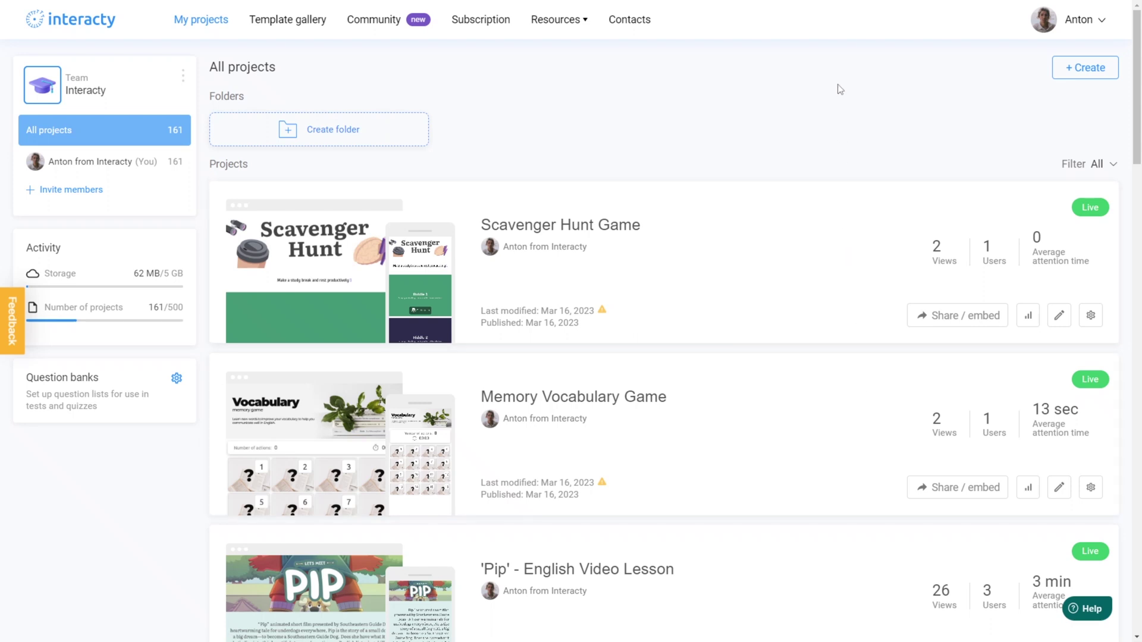
click(1097, 78)
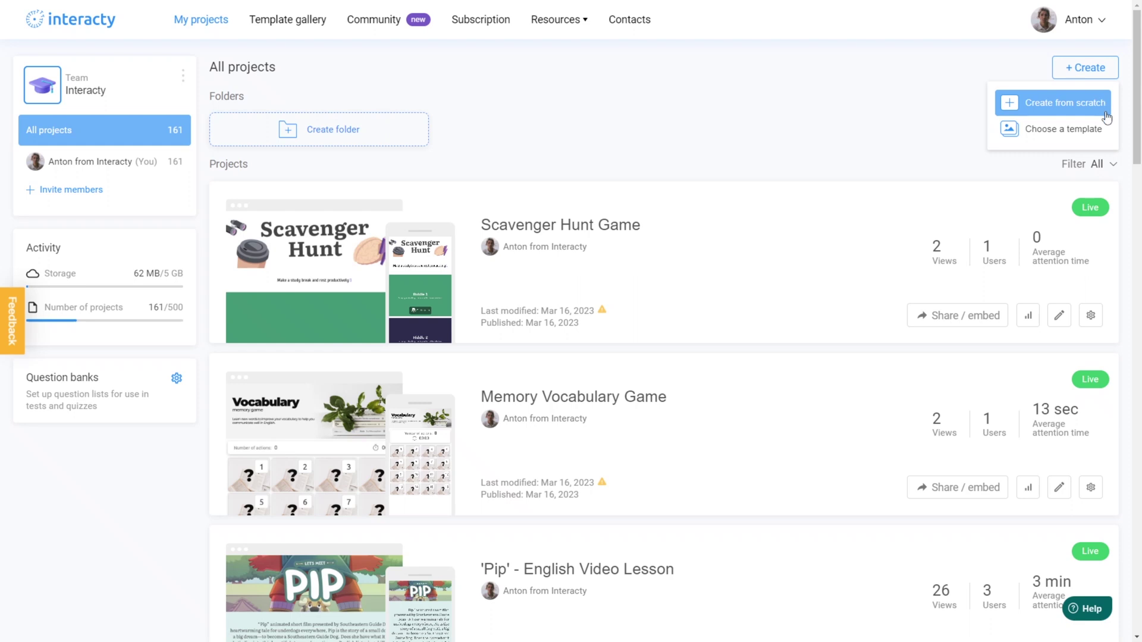
click(1104, 114)
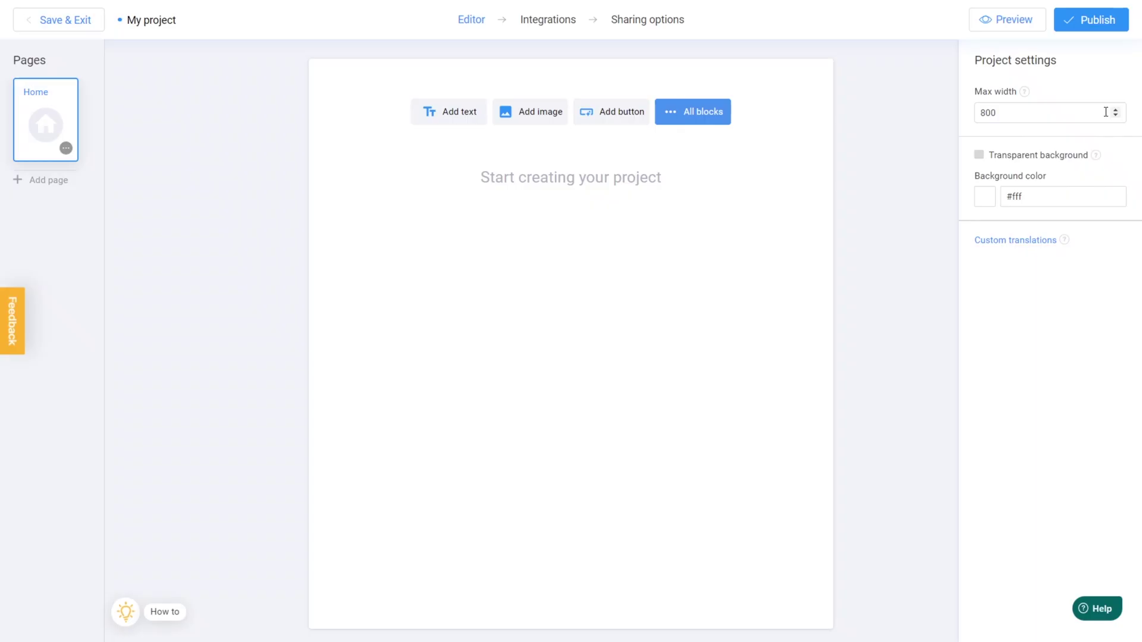
Add the Treasure map interactive image template to the Home page
click(707, 113)
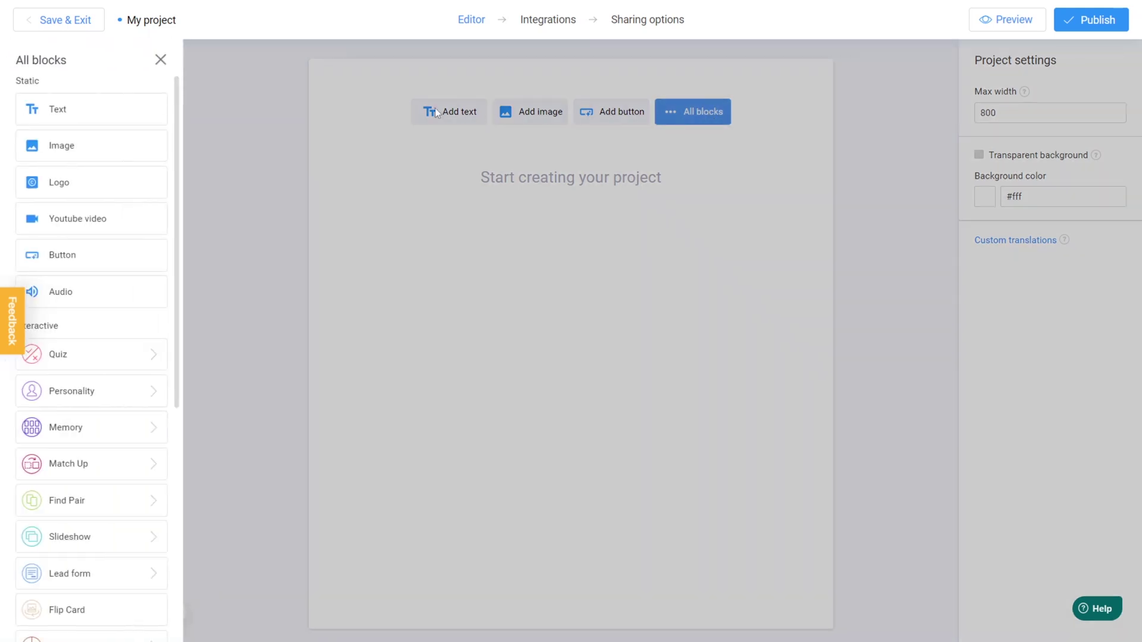
scroll(140, 114, down, 5)
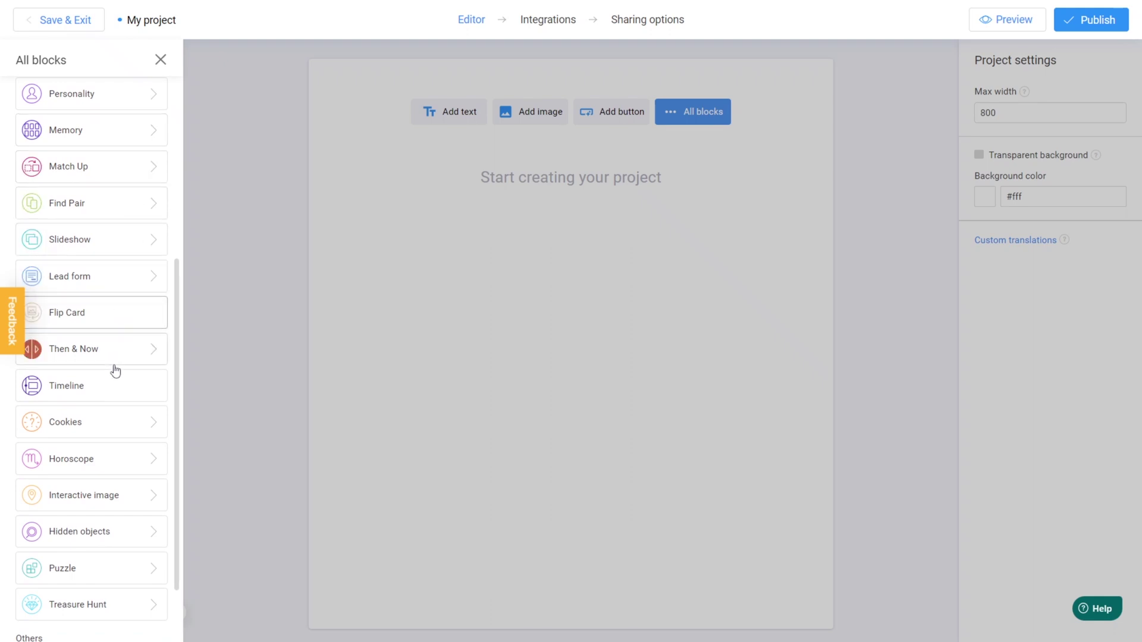
click(121, 510)
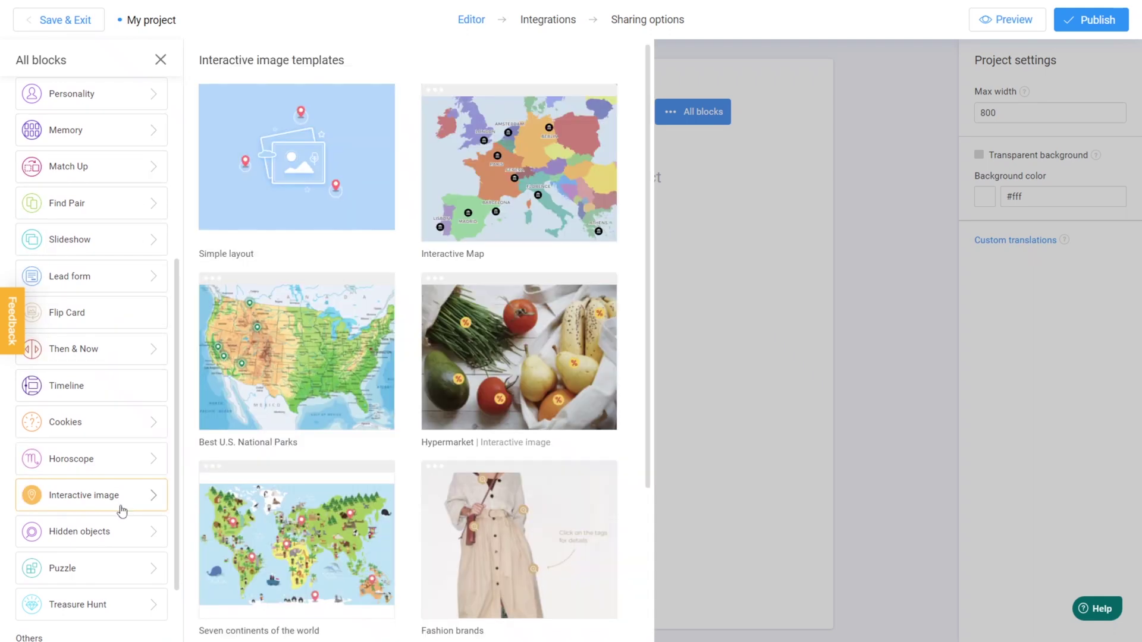
scroll(399, 512, down, 3)
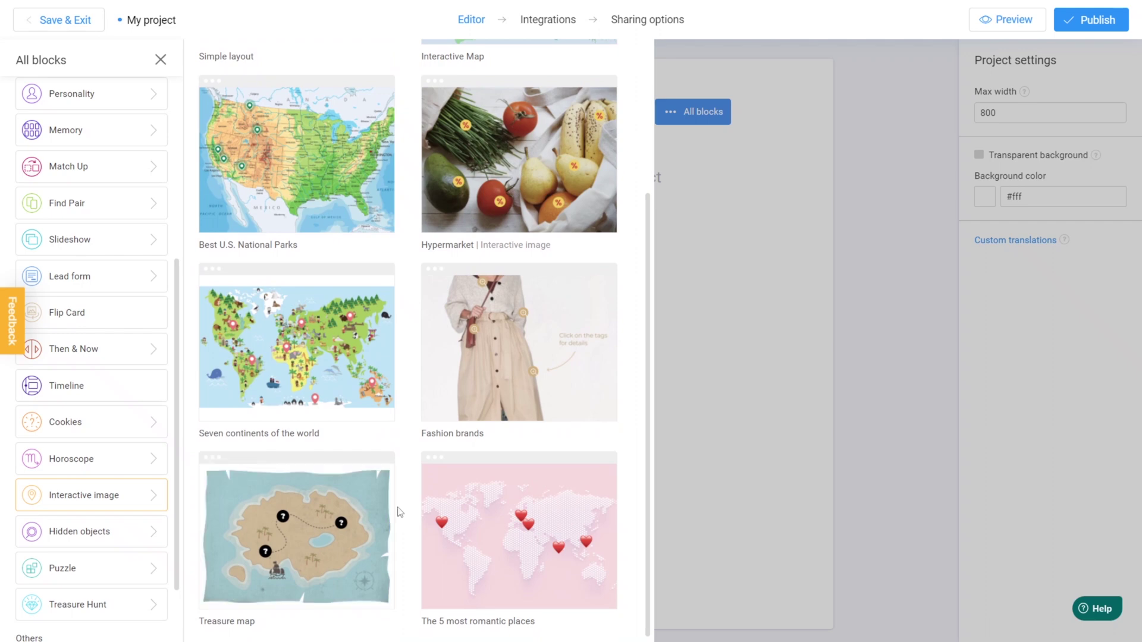
click(349, 512)
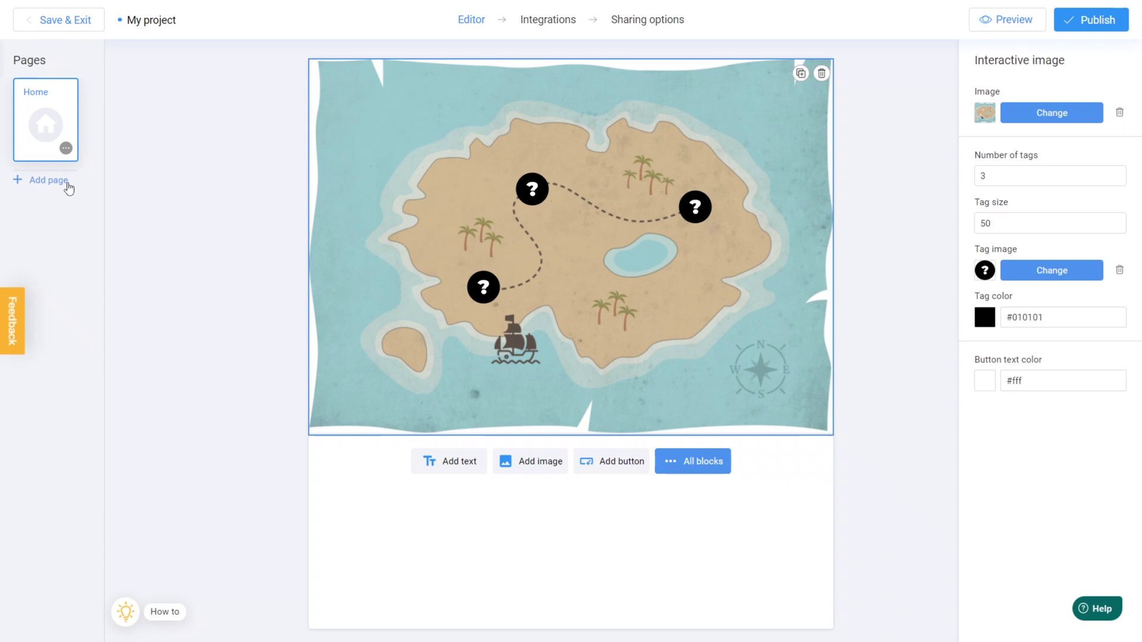
Add Page 1, Page 2 and Page 3 to the project, then return to Home
click(48, 180)
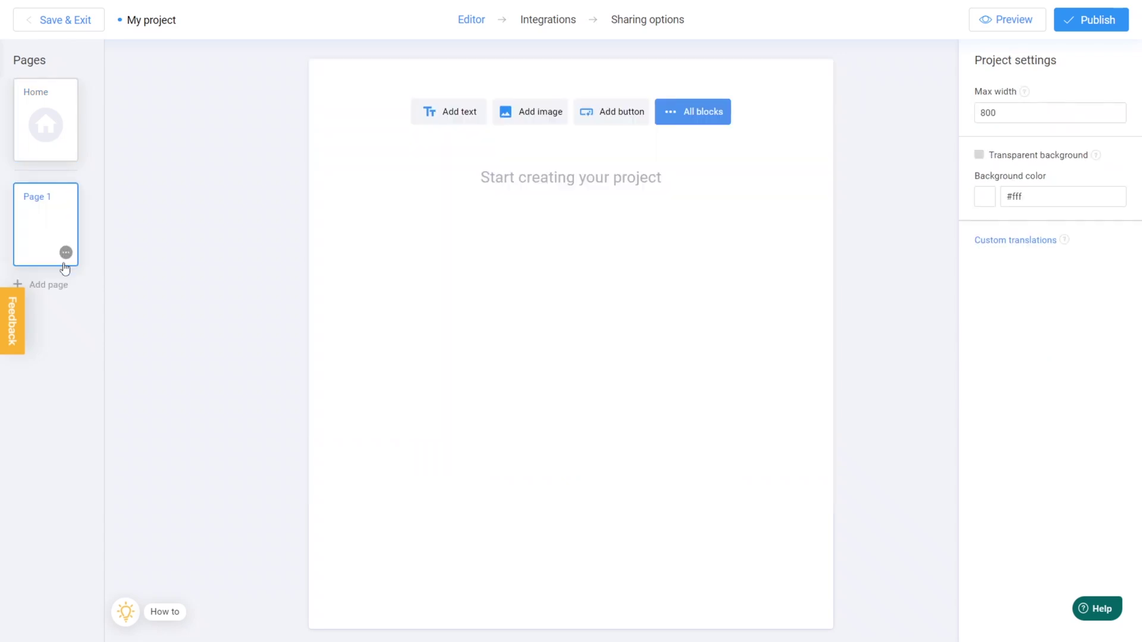
click(65, 286)
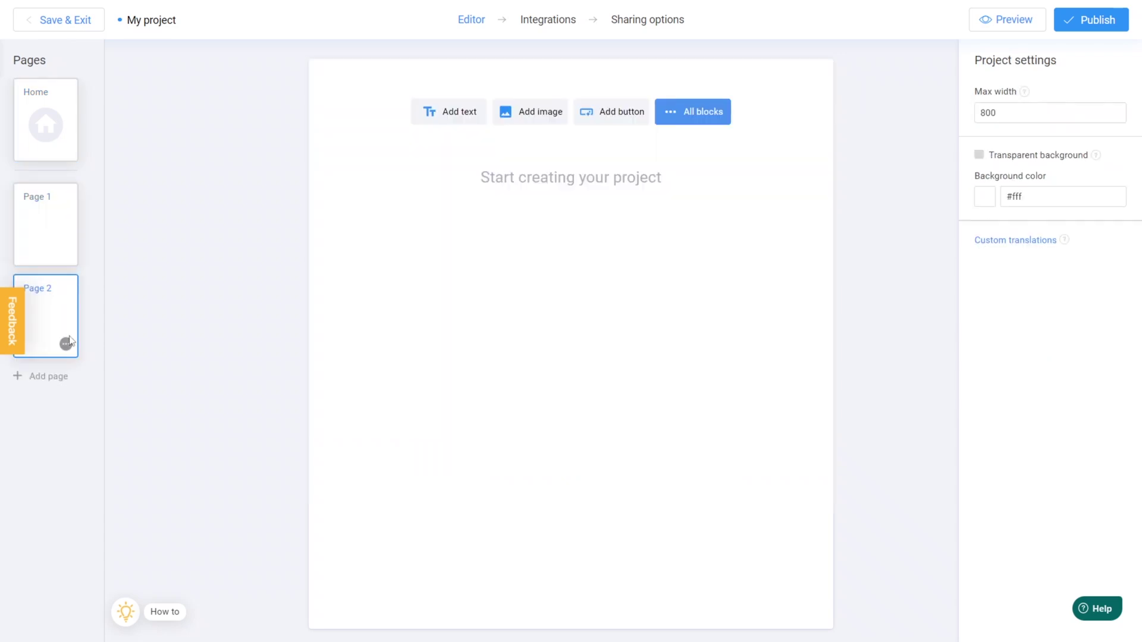
click(70, 383)
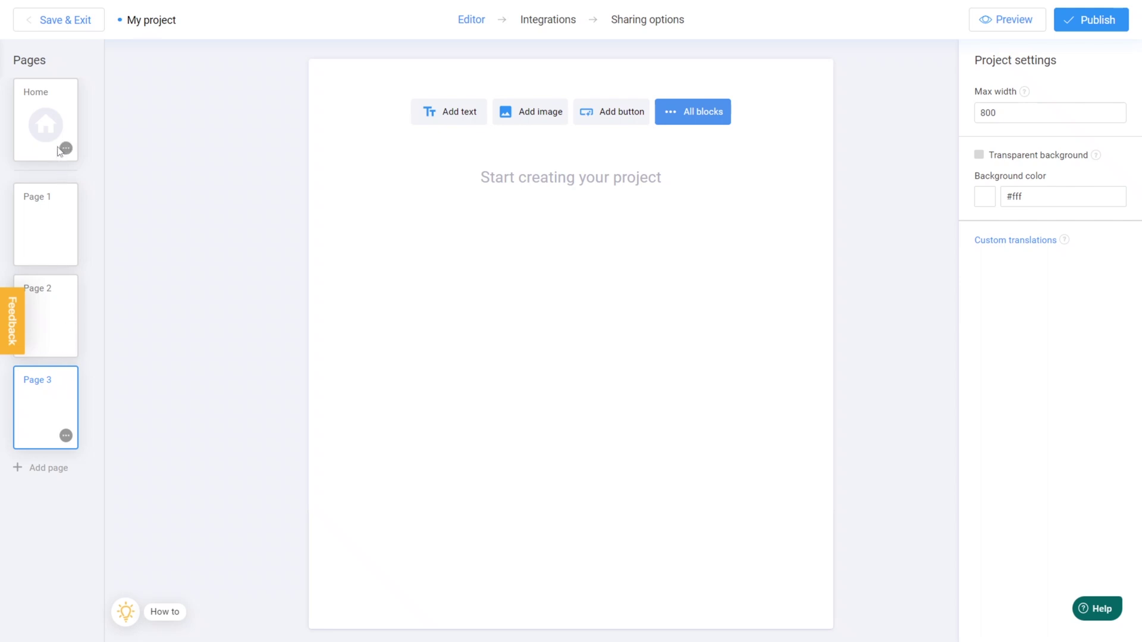
click(59, 149)
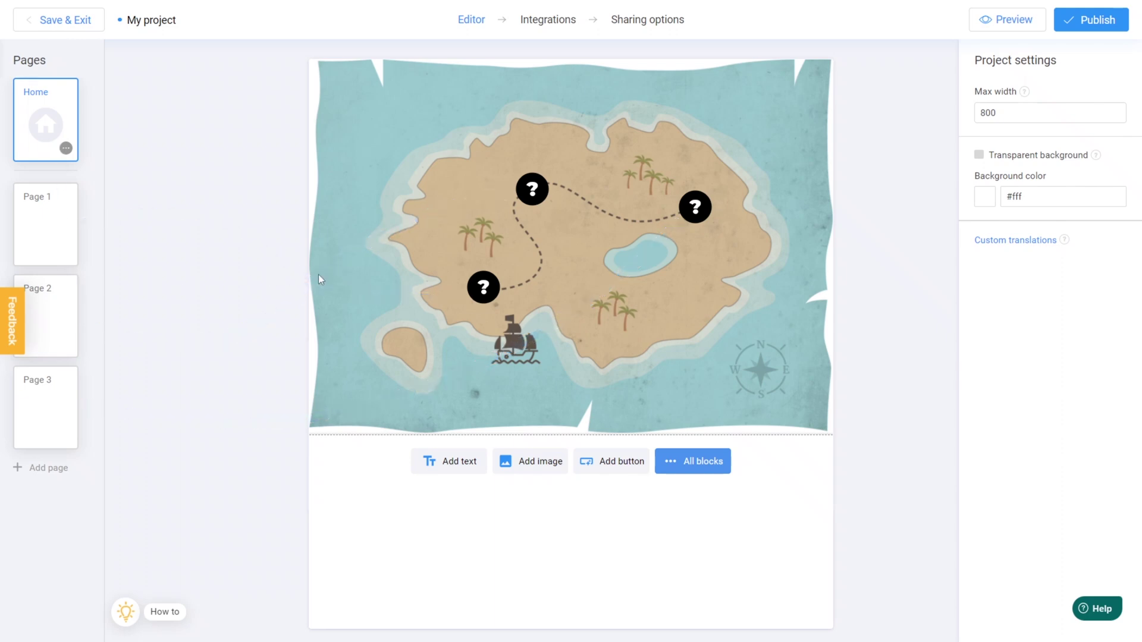
Link the three treasure-map markers to internal pages Page 1, Page 2 and Page 3
click(485, 287)
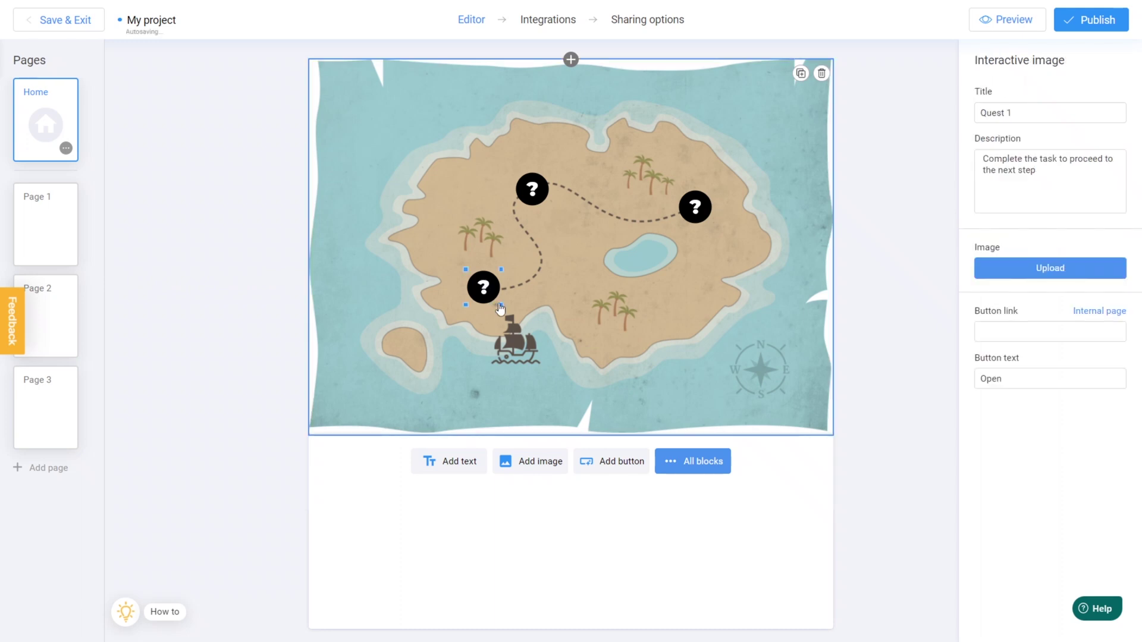
click(1097, 314)
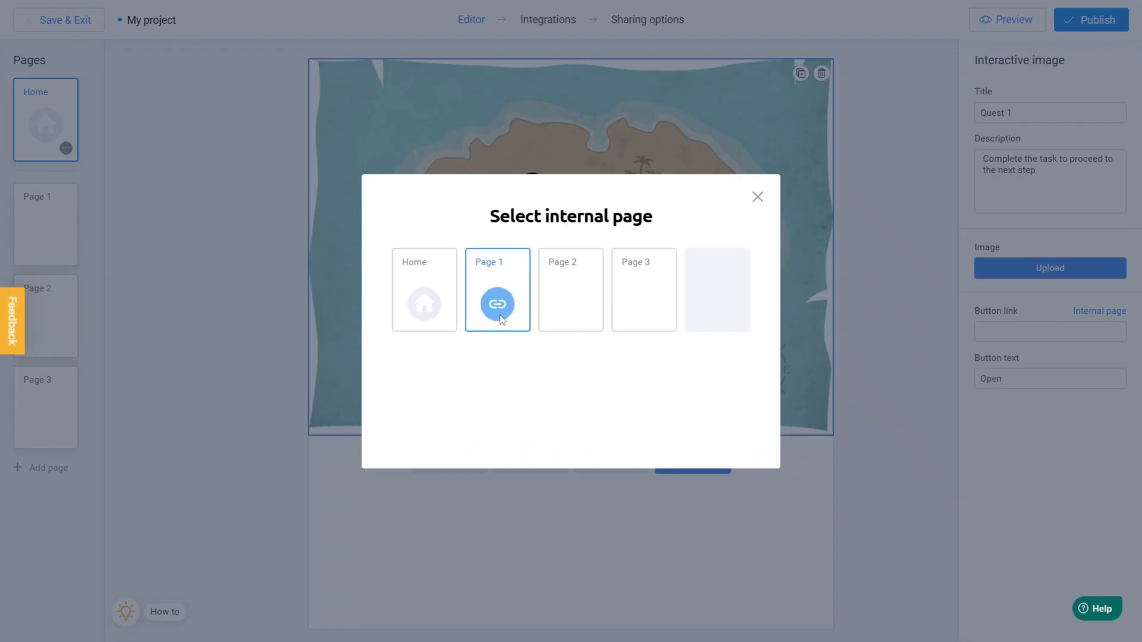
click(498, 306)
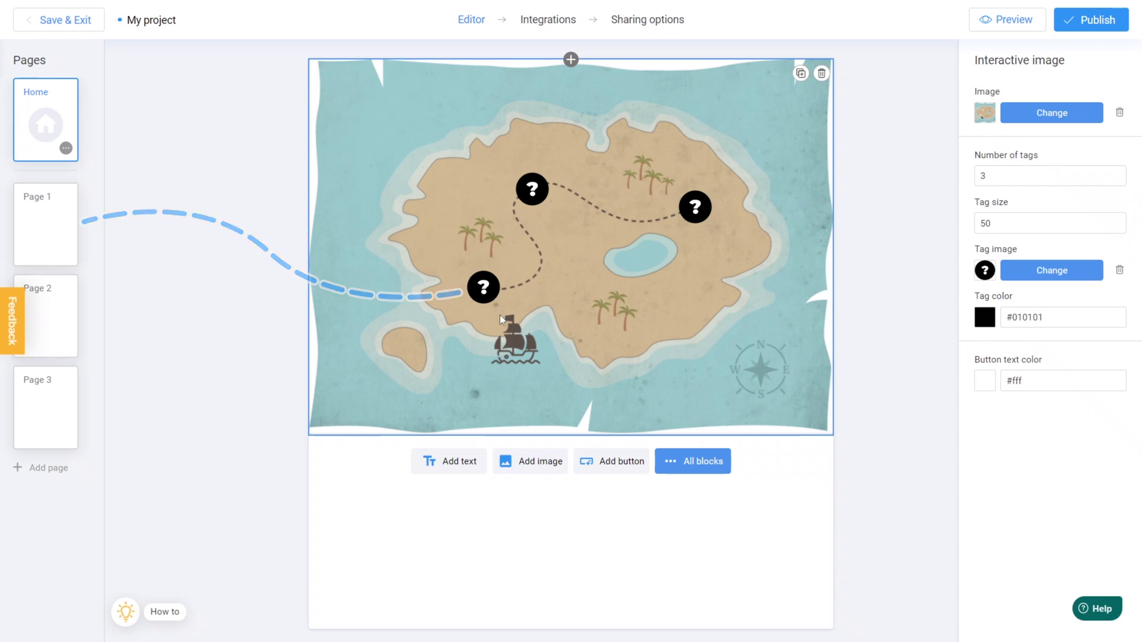
click(539, 198)
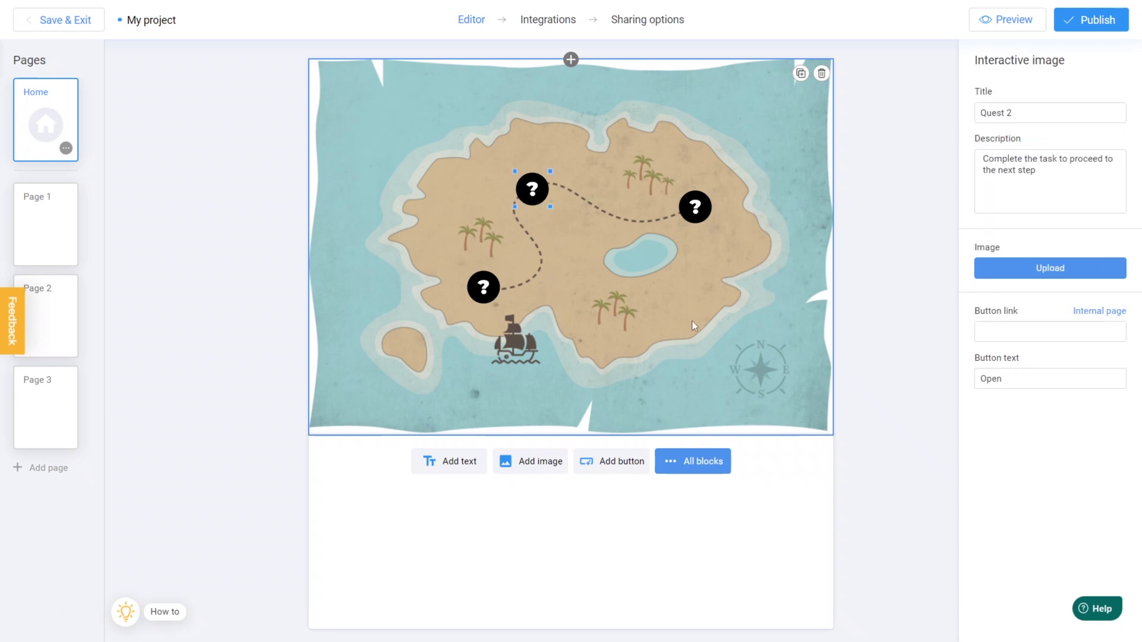
click(1084, 310)
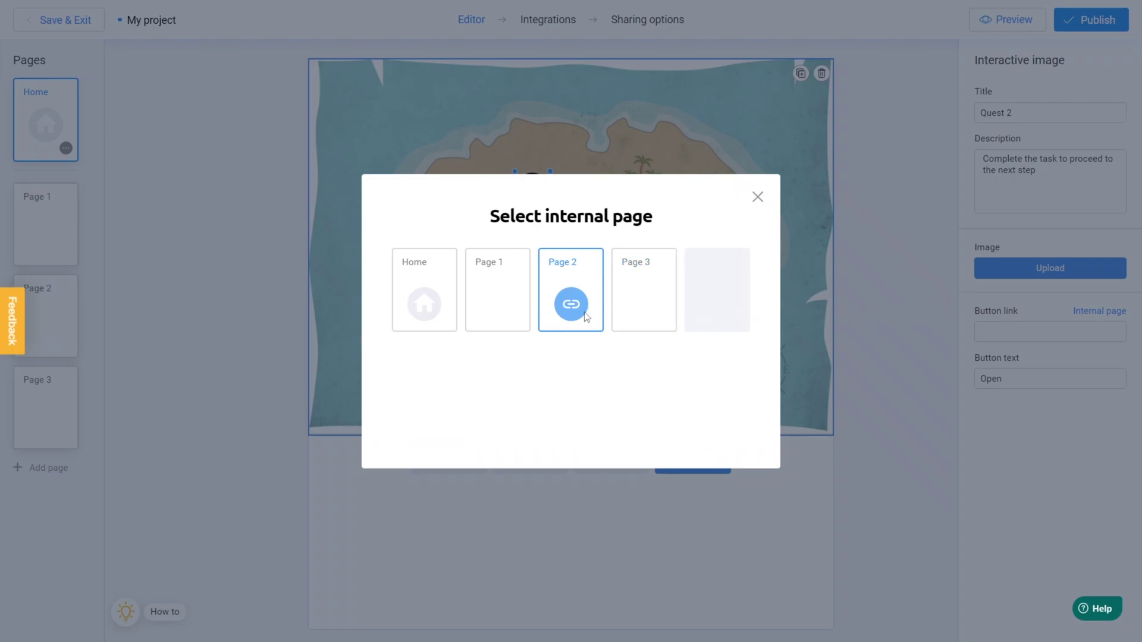
click(586, 316)
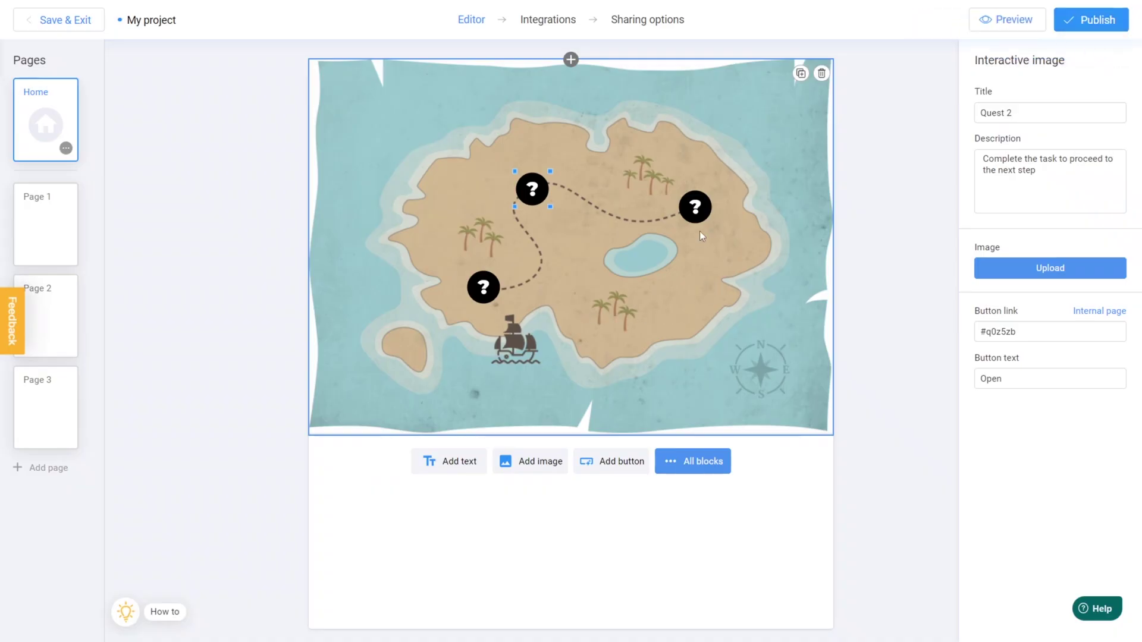
click(696, 209)
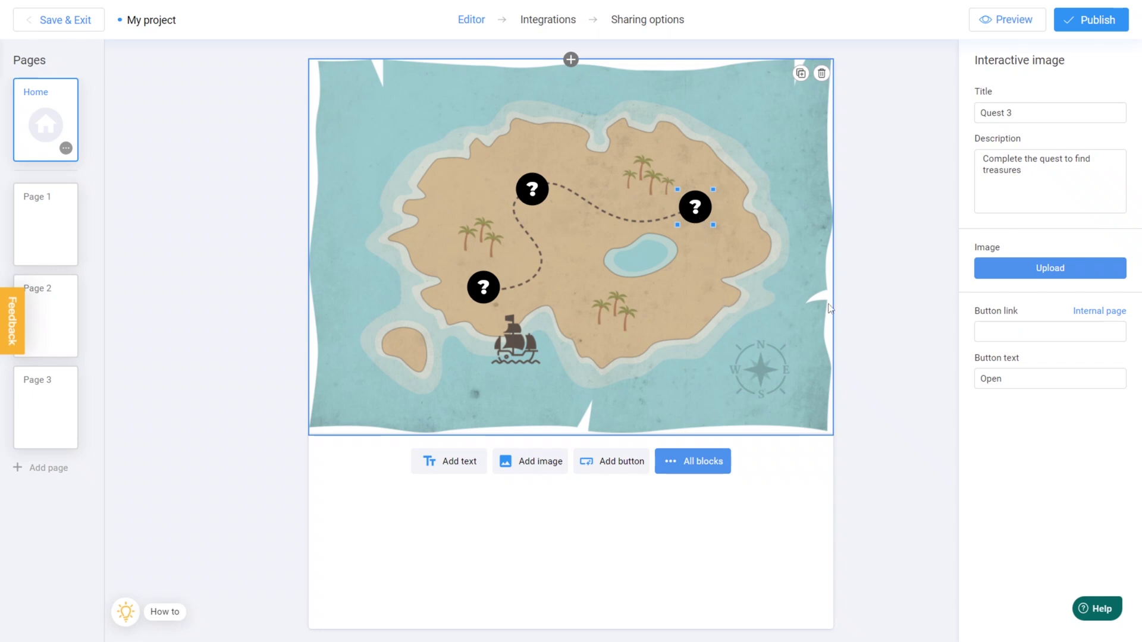
click(1092, 311)
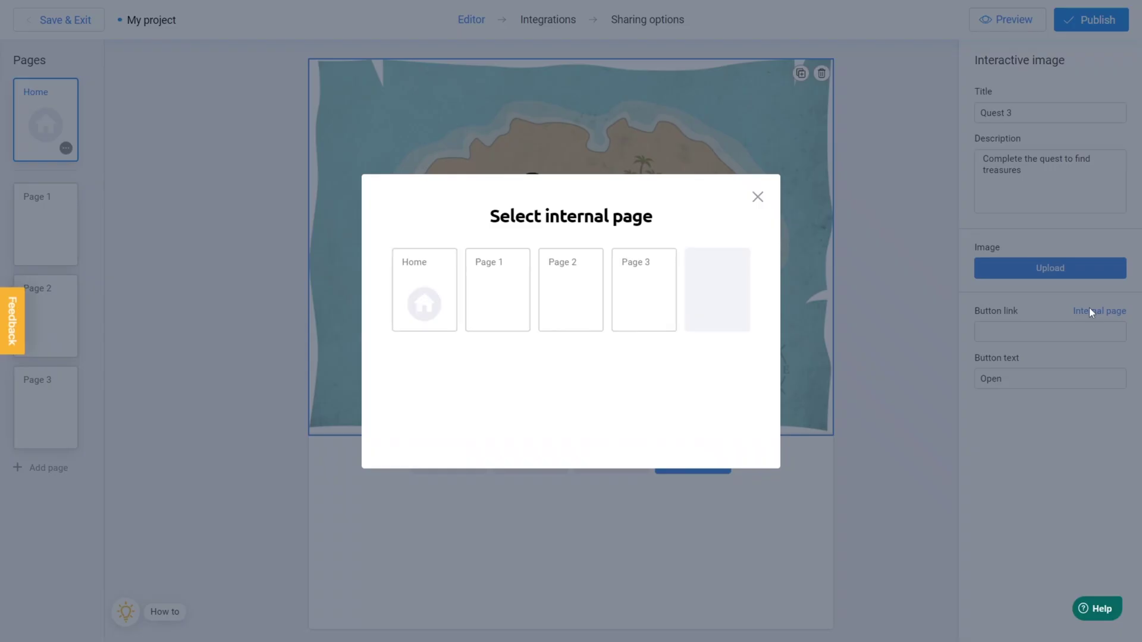
mouse_move(660, 322)
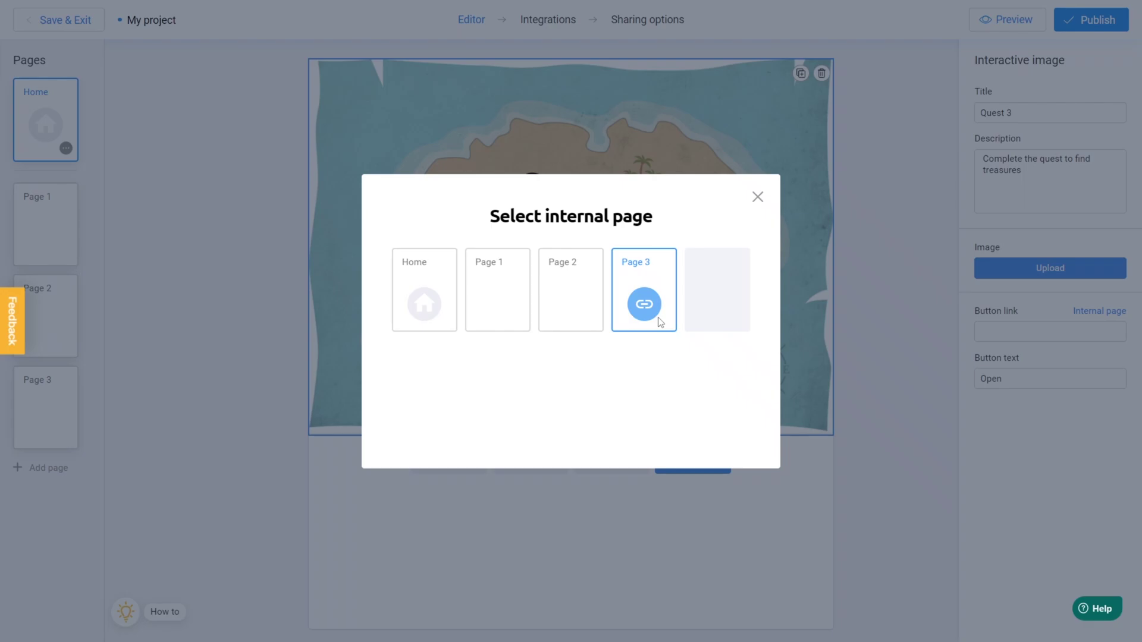
click(644, 305)
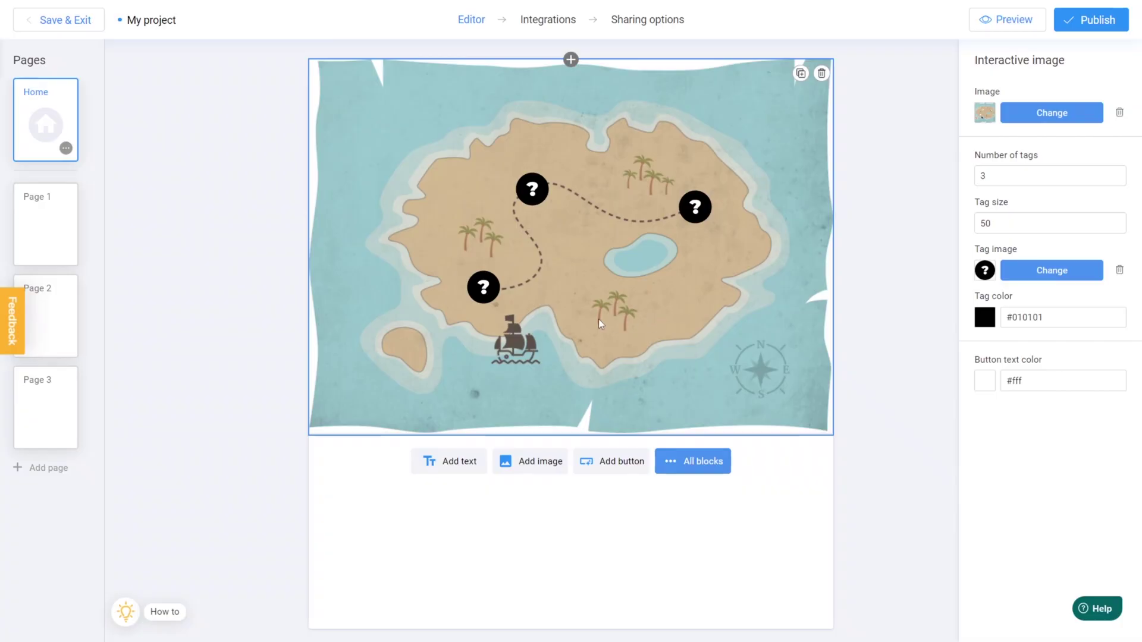
Add the Puzzle for children 2x2 template to Page 1
click(61, 231)
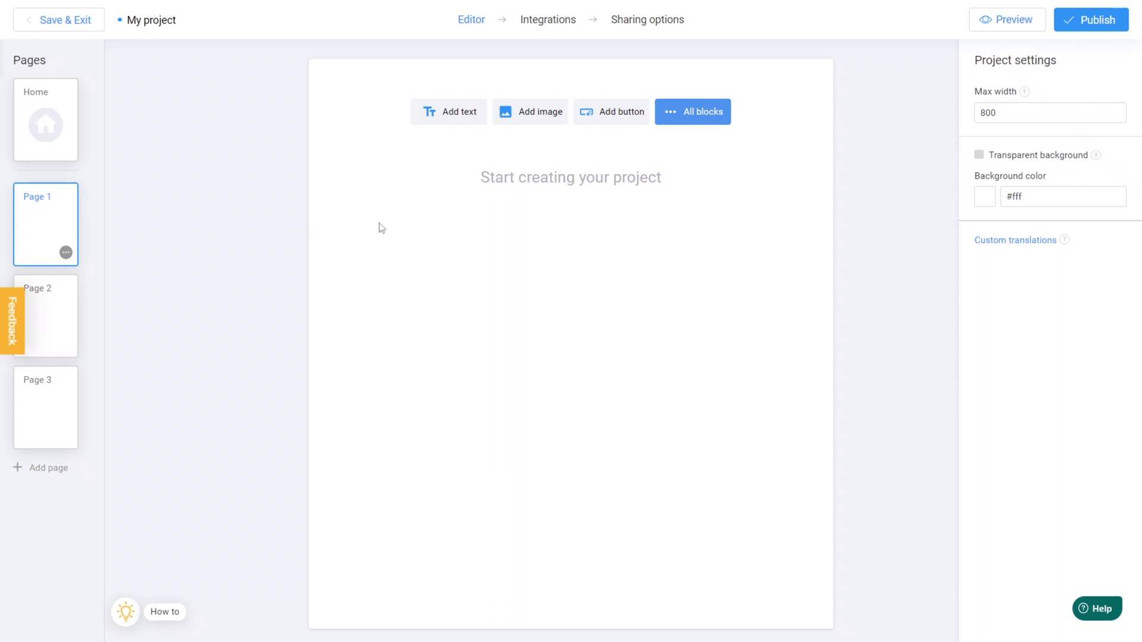
click(703, 122)
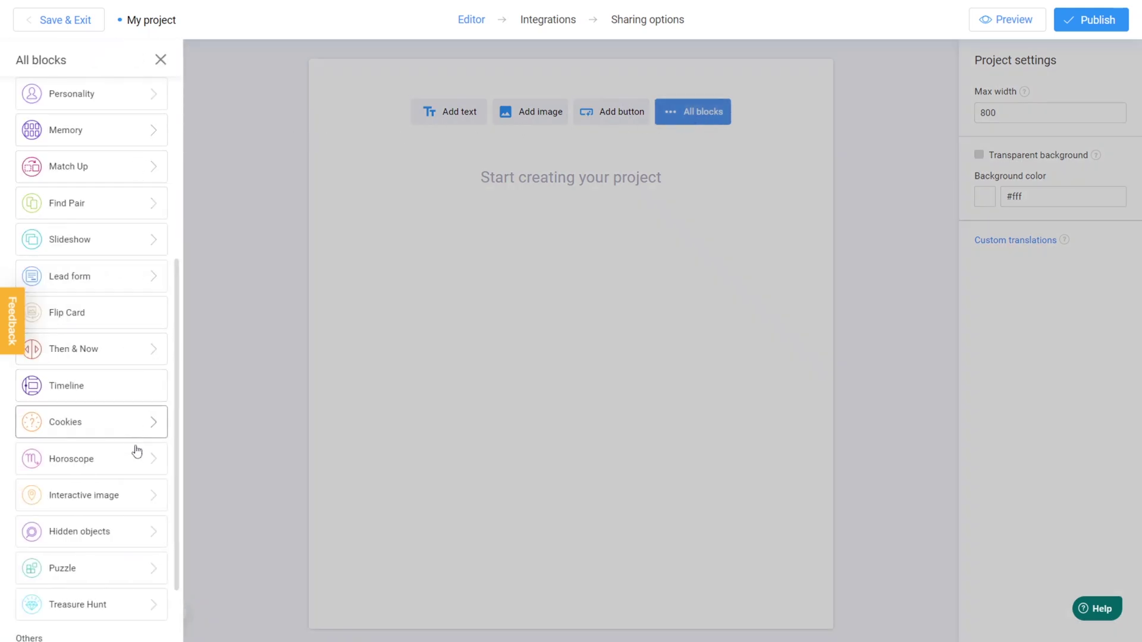
click(137, 576)
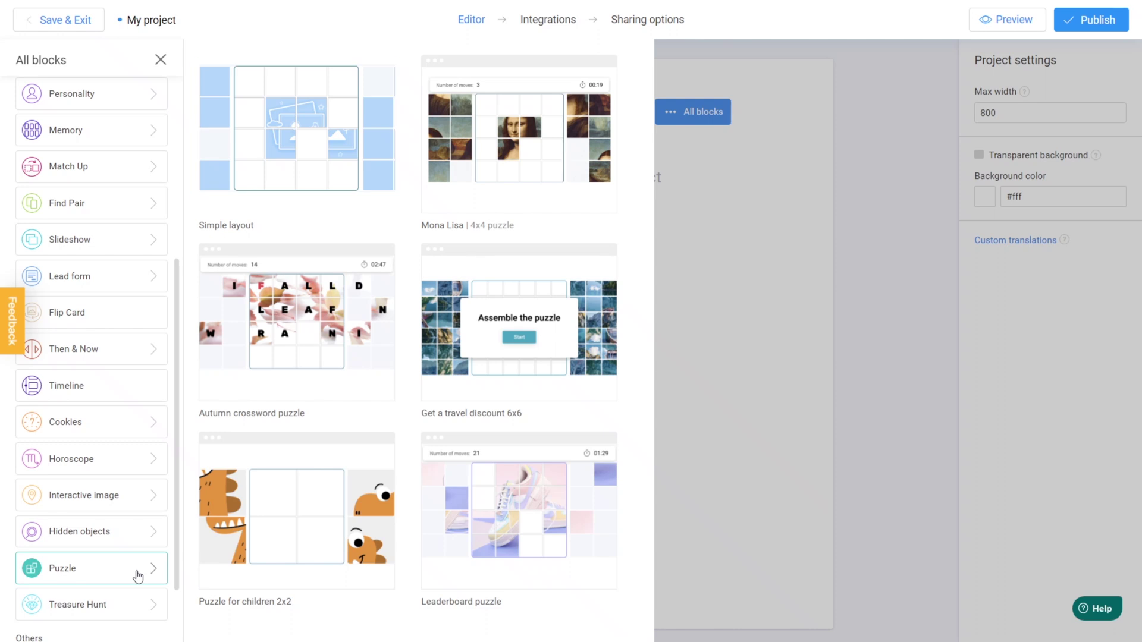
click(319, 575)
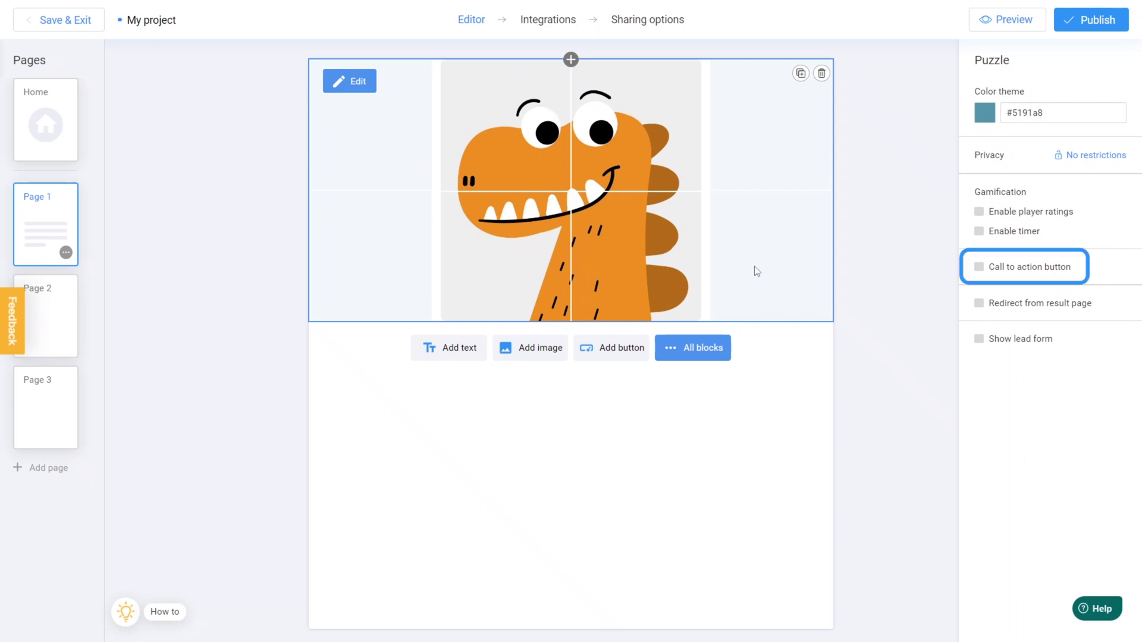
Add a call-to-action button labelled 'Back' that links to the Home page
click(979, 268)
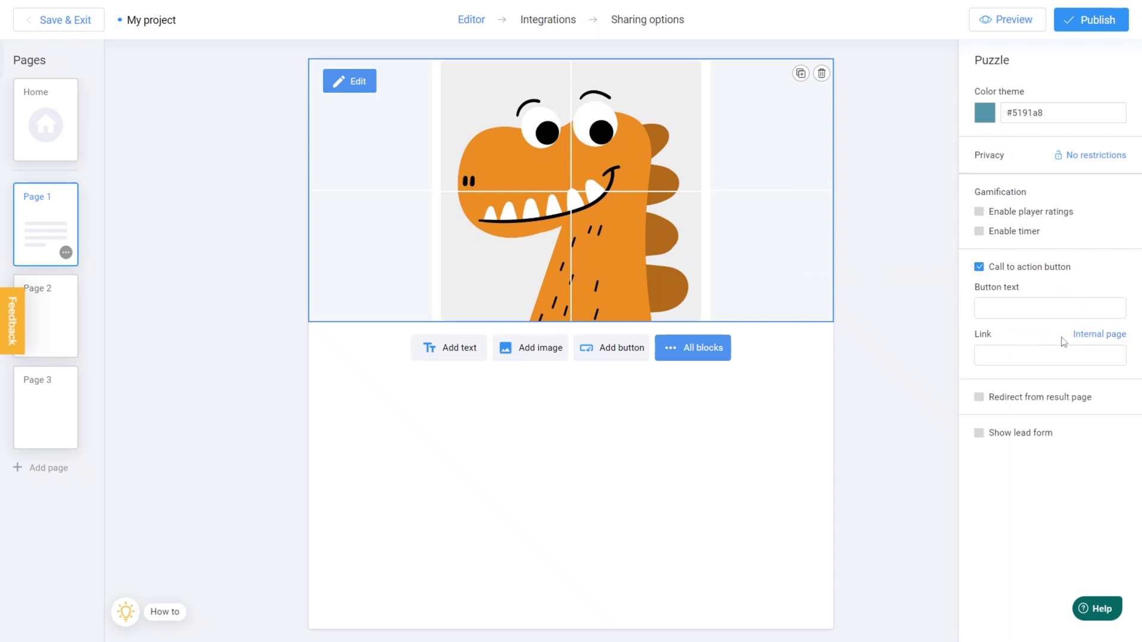
click(1101, 334)
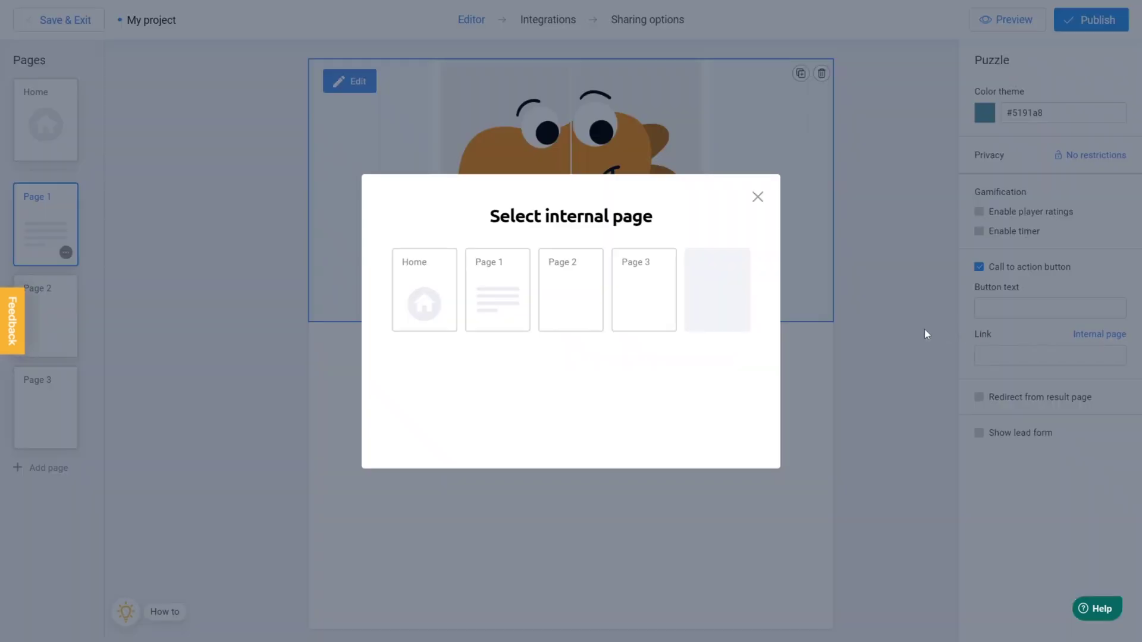
click(447, 321)
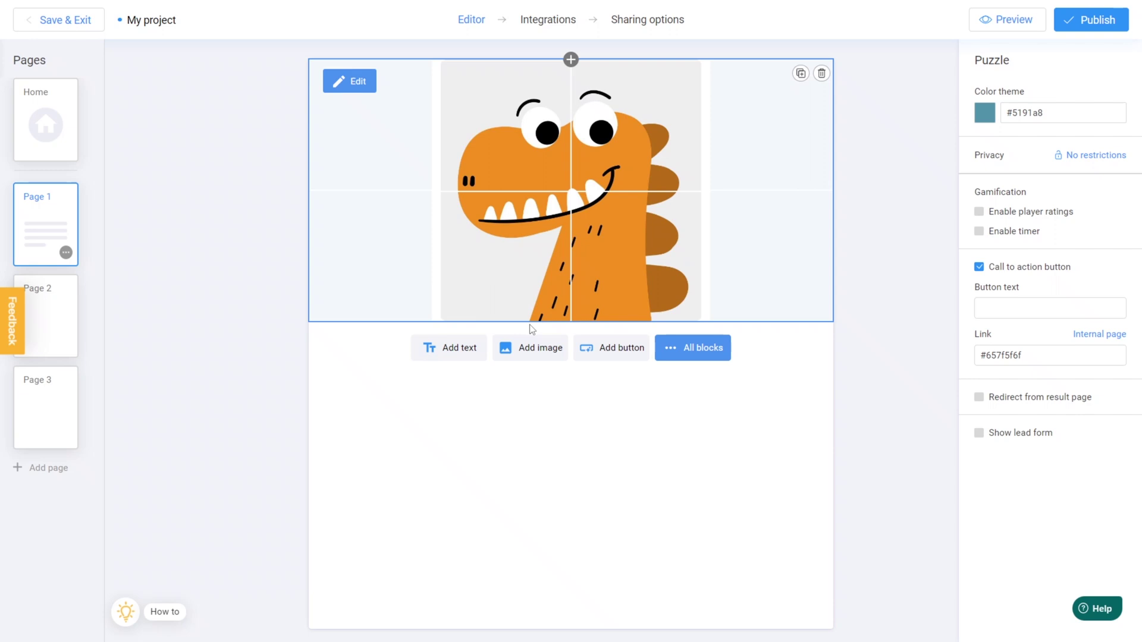
click(1037, 310)
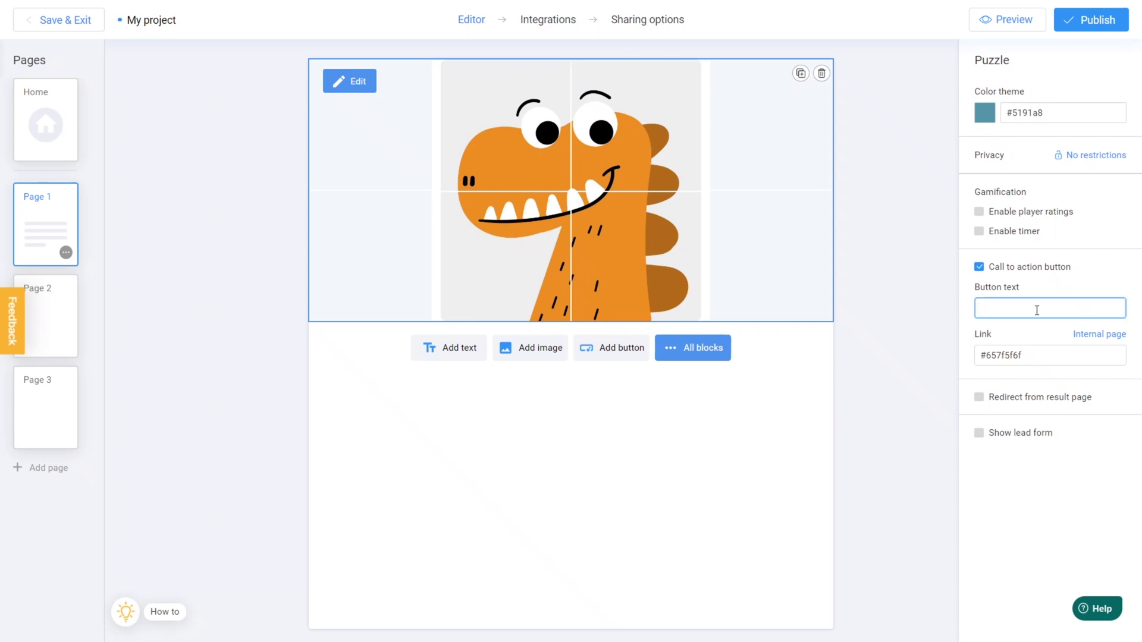
text(Back)
click(1037, 290)
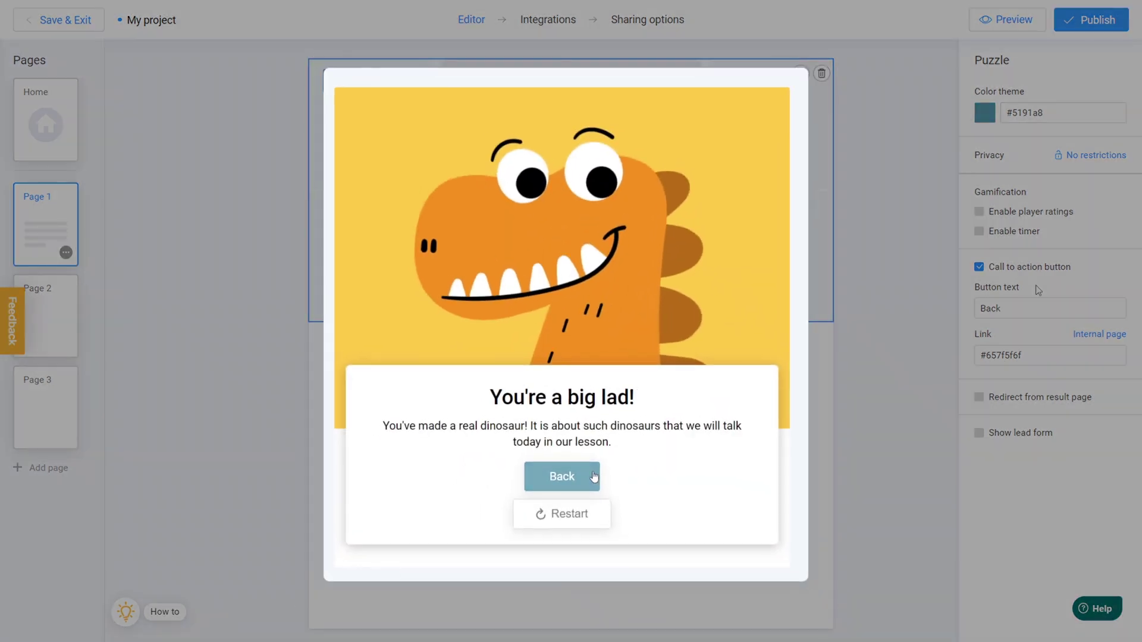
click(593, 477)
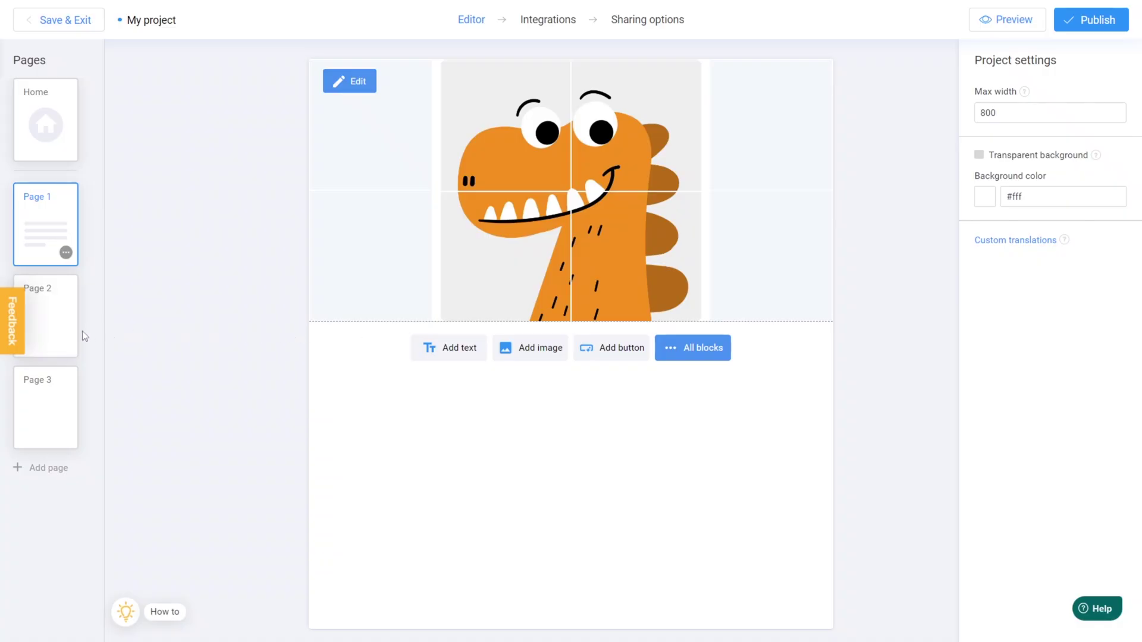
Add the Halloween spider-hunt hidden objects game to Page 2
click(55, 336)
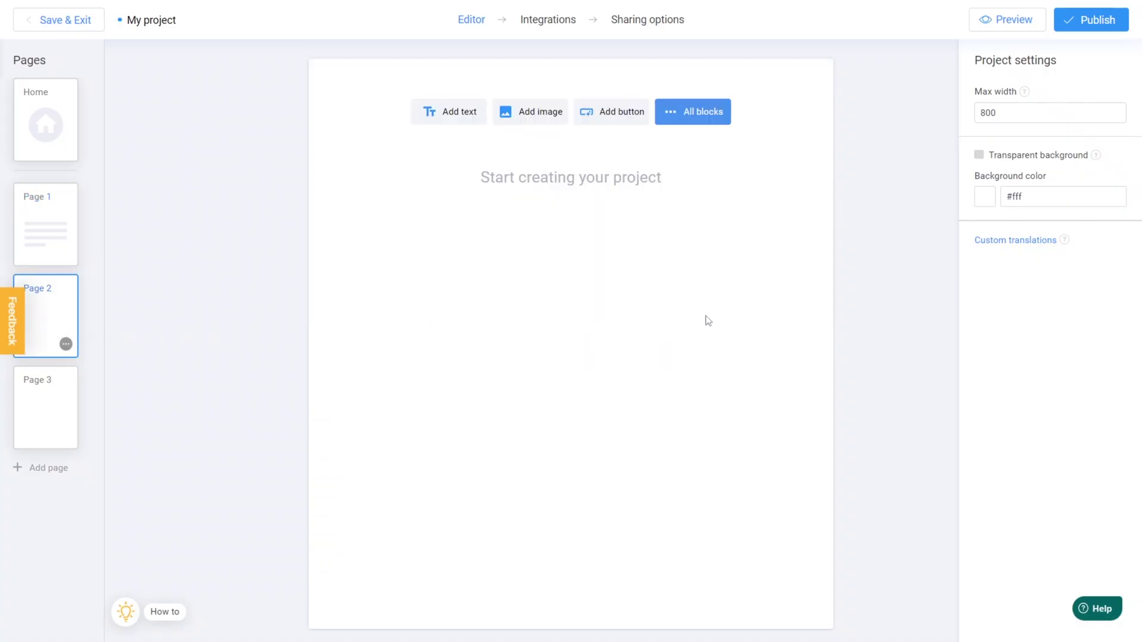
click(693, 122)
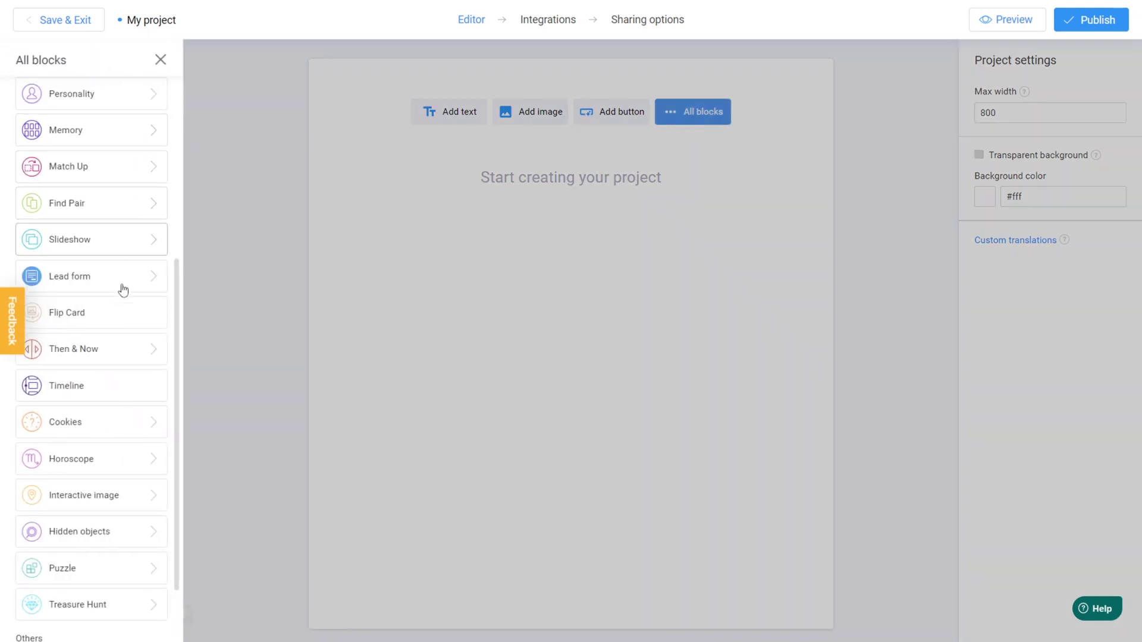
click(106, 545)
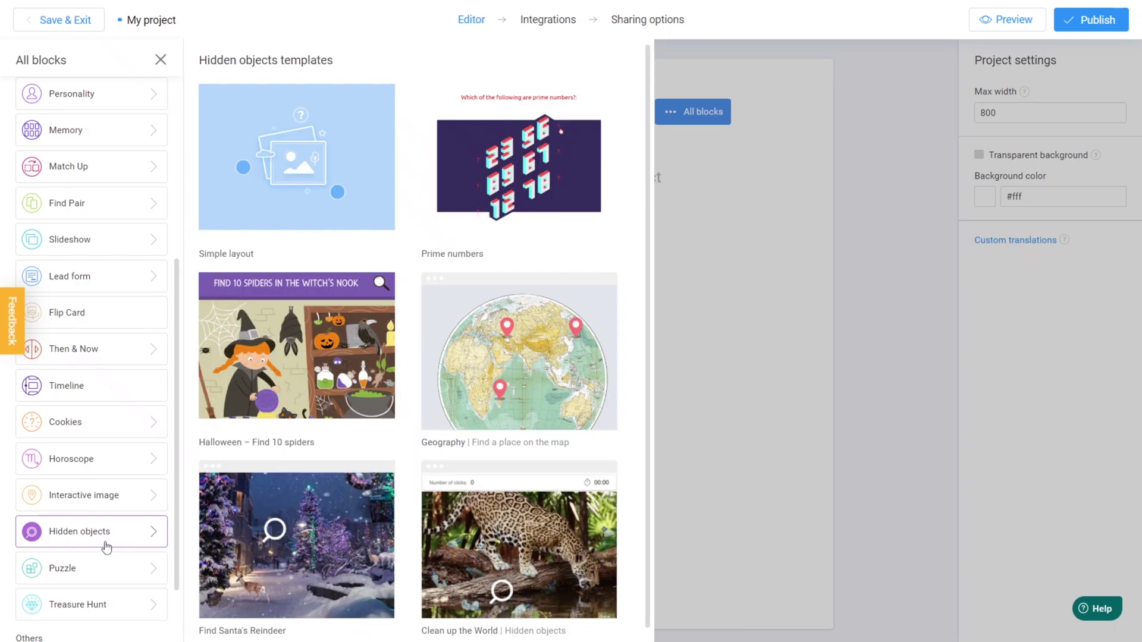
click(289, 384)
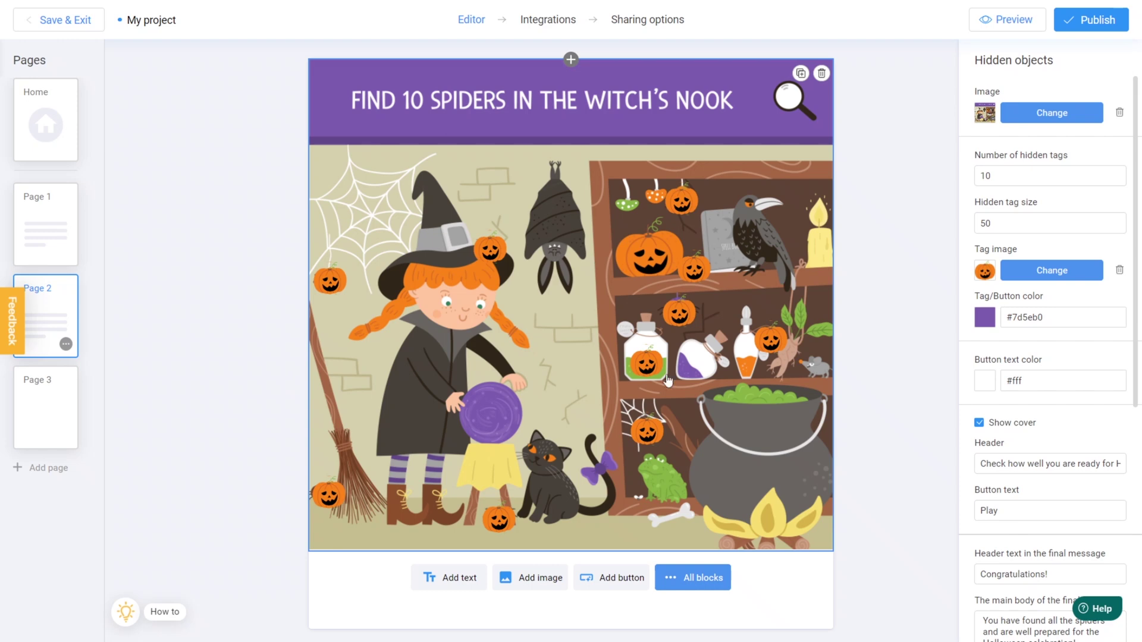
Give the final message a 'Back' button linking internally to the Home page
scroll(1024, 381, down, 6)
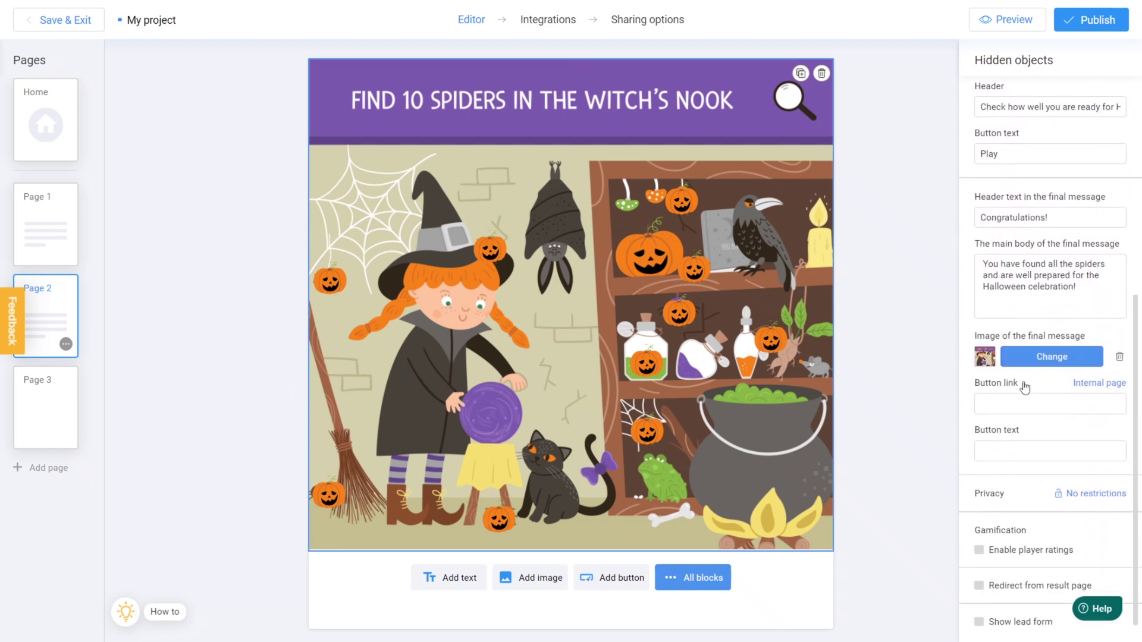
click(1093, 384)
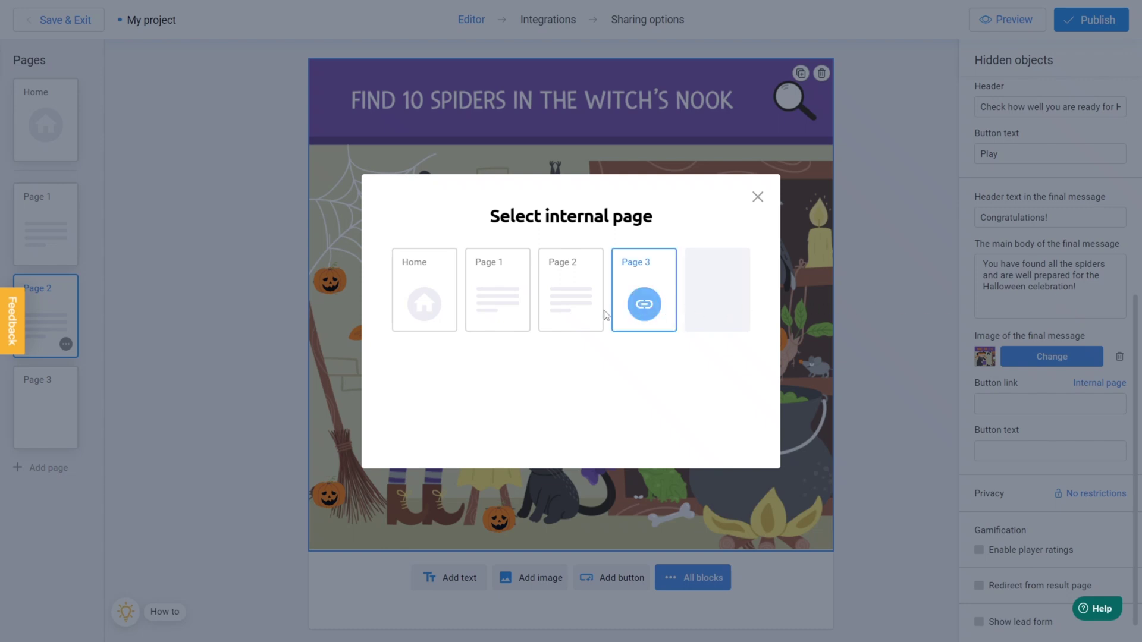
click(424, 304)
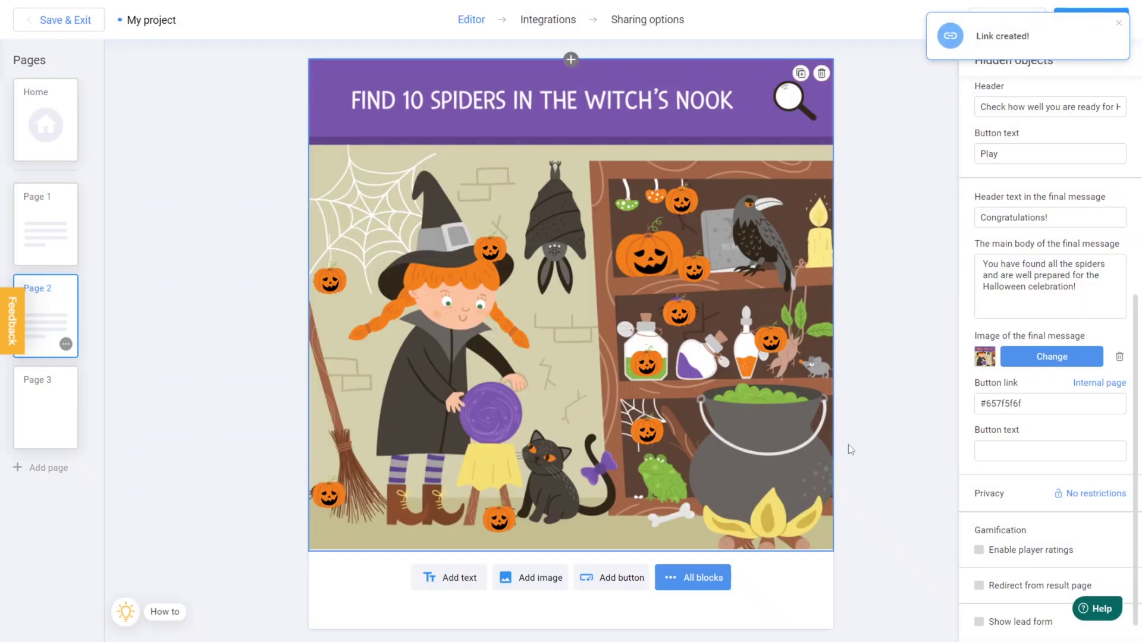
click(989, 450)
text(Ba)
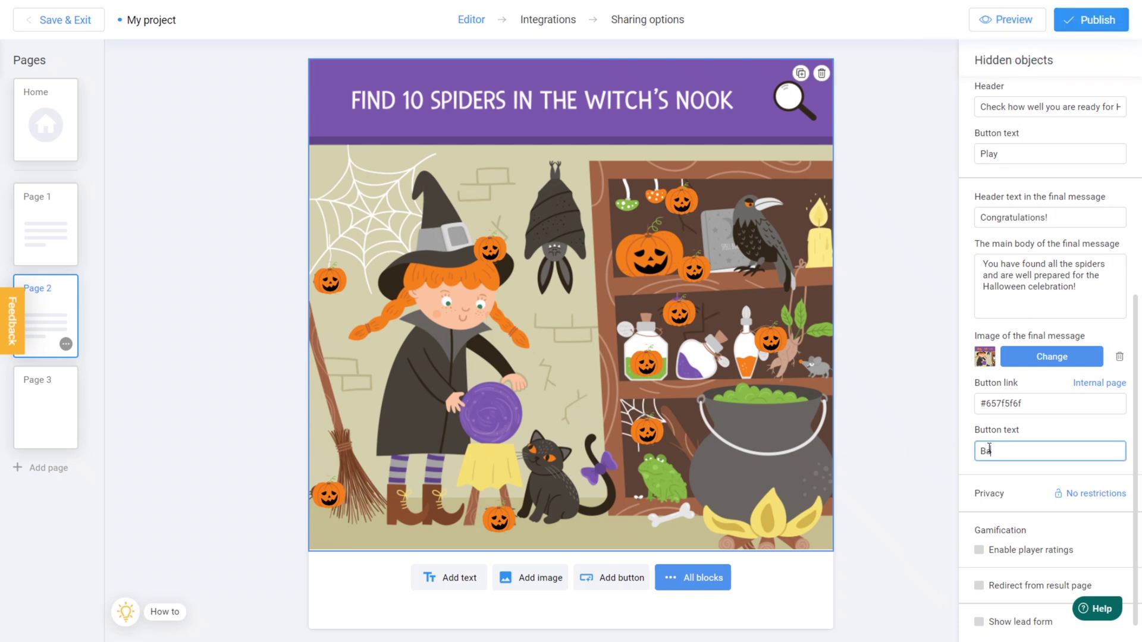
text(ck)
click(989, 424)
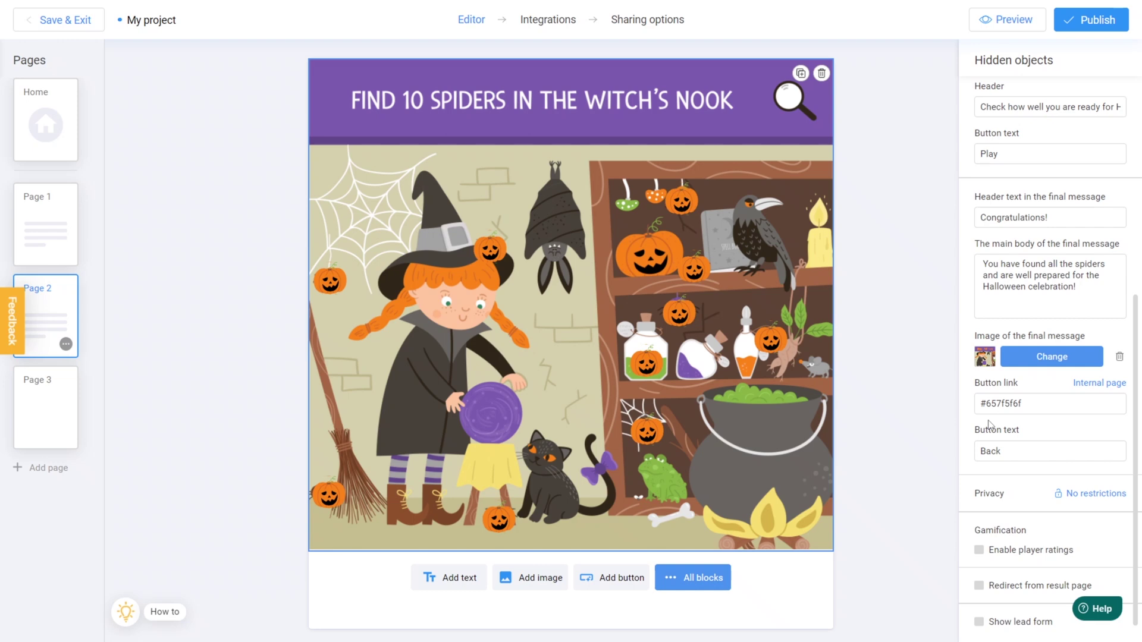
Add the Classic literature memory game template to Page 3
click(56, 411)
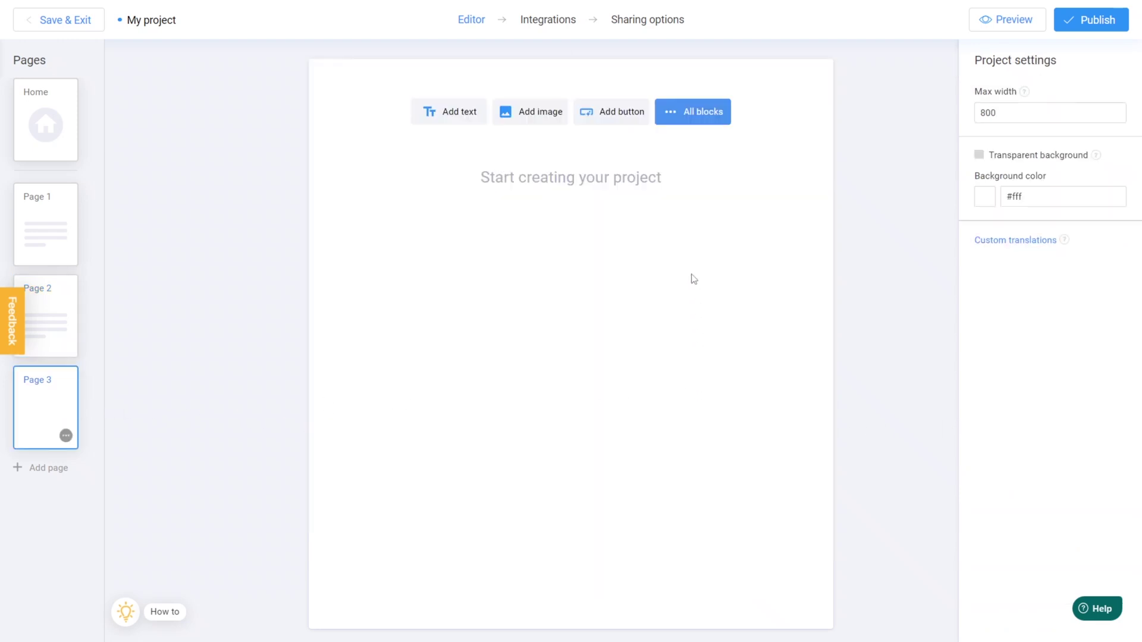
click(682, 122)
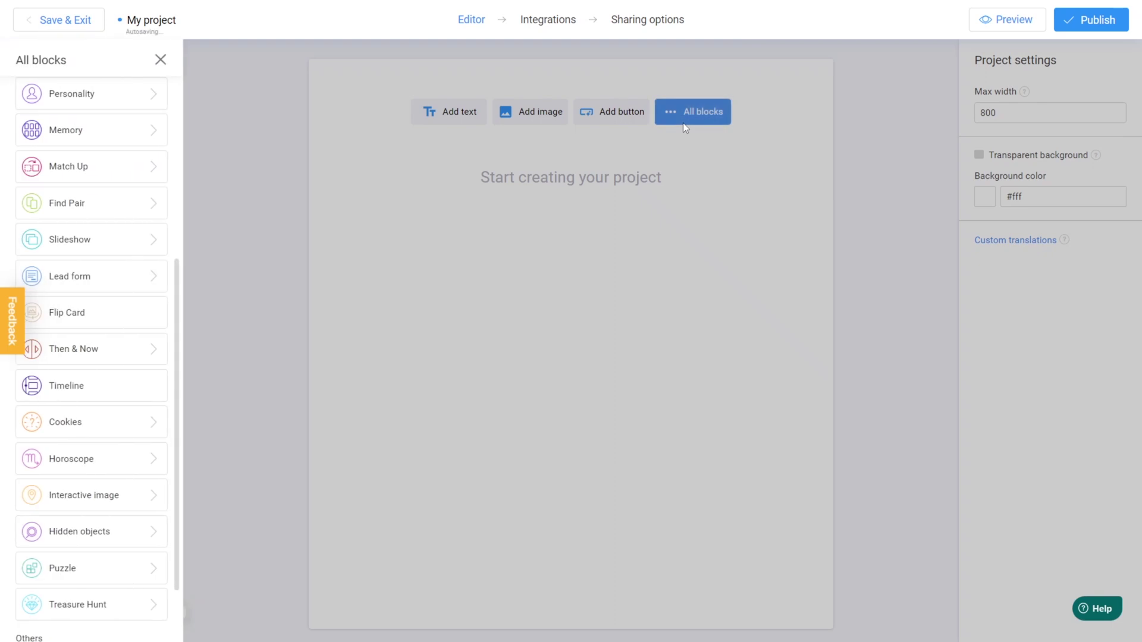
click(102, 139)
scroll(415, 143, down, 3)
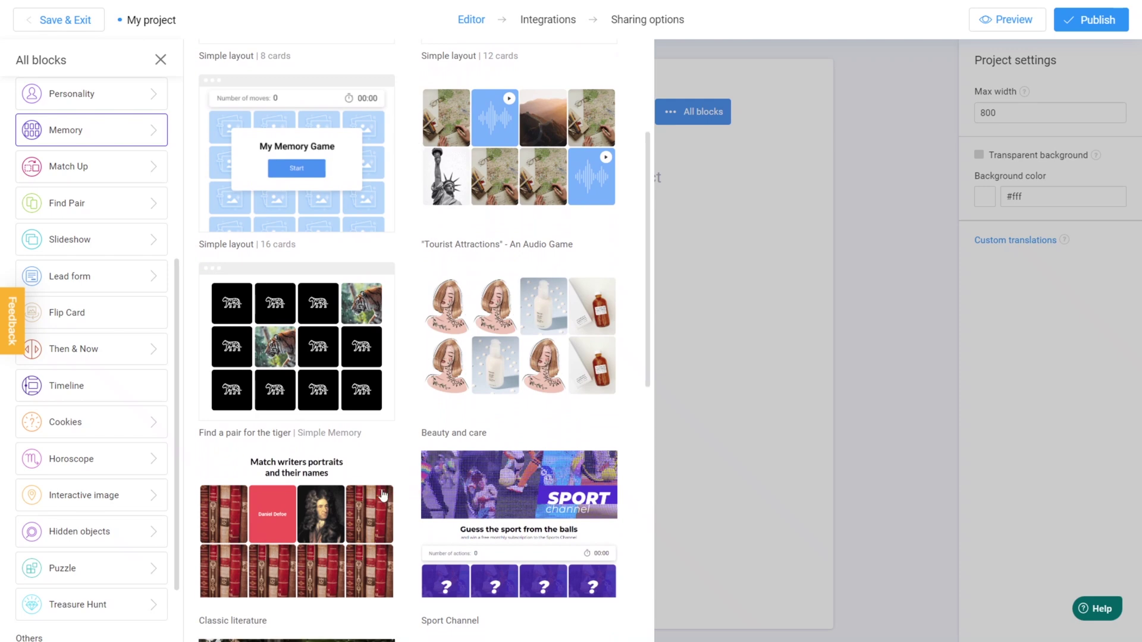
click(359, 495)
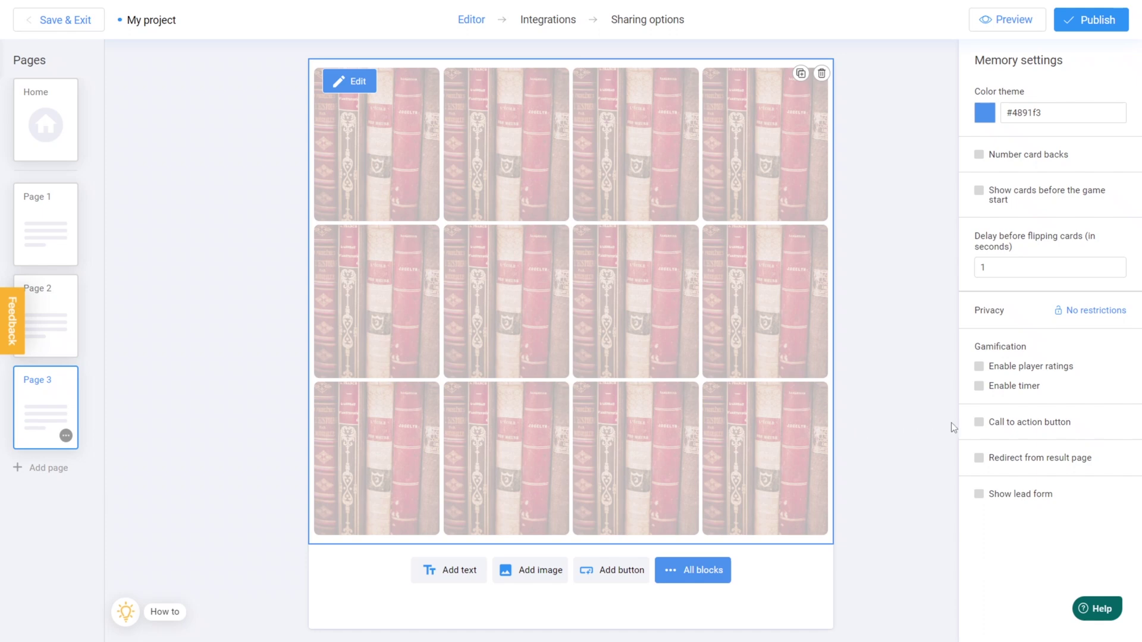
Add a call-to-action button labelled 'Back' that links to the Home page
click(978, 423)
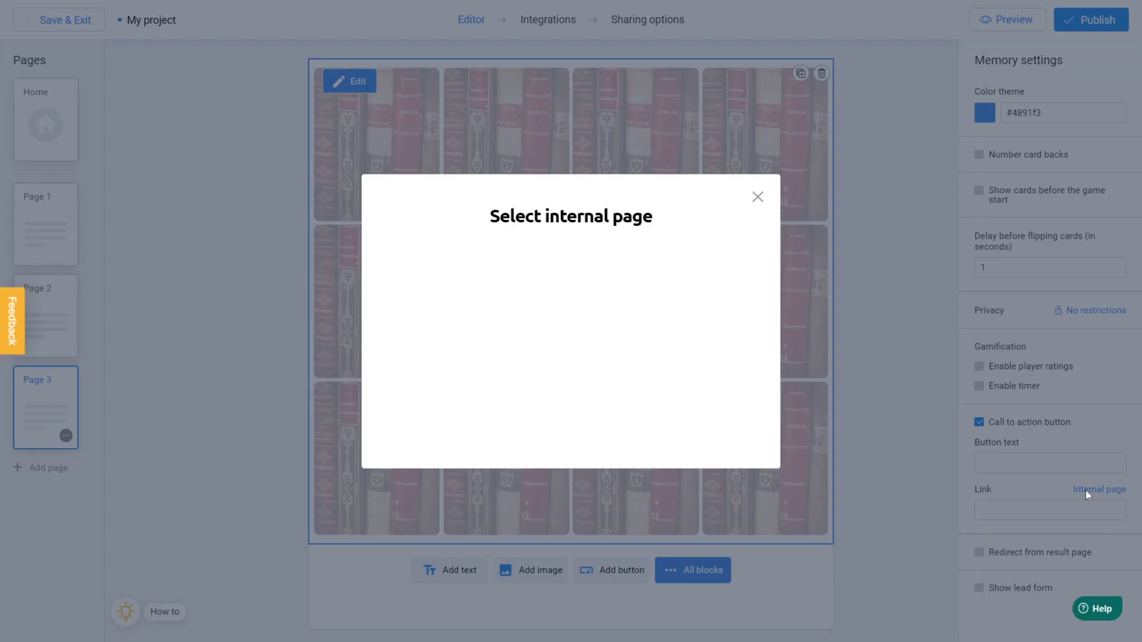
click(1075, 492)
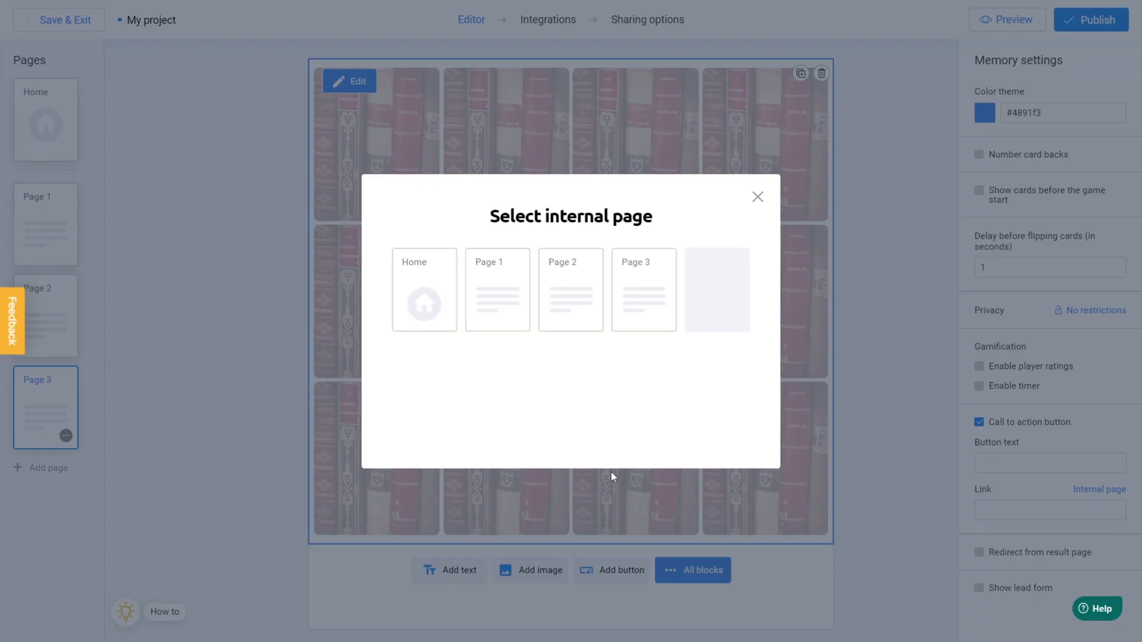
click(444, 314)
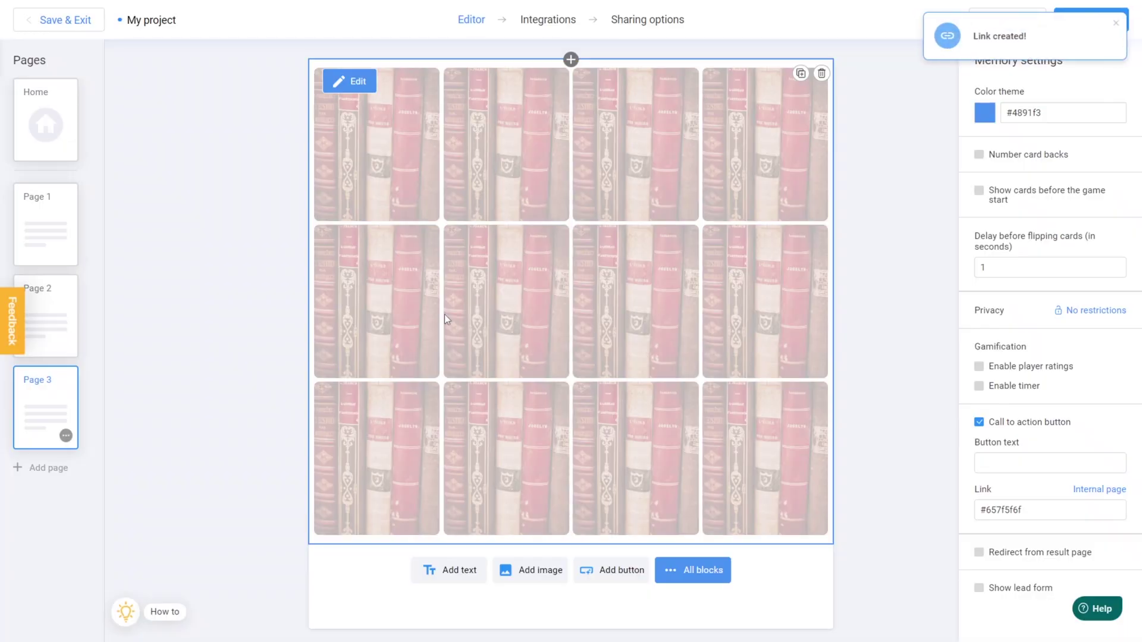
click(990, 463)
text(Back)
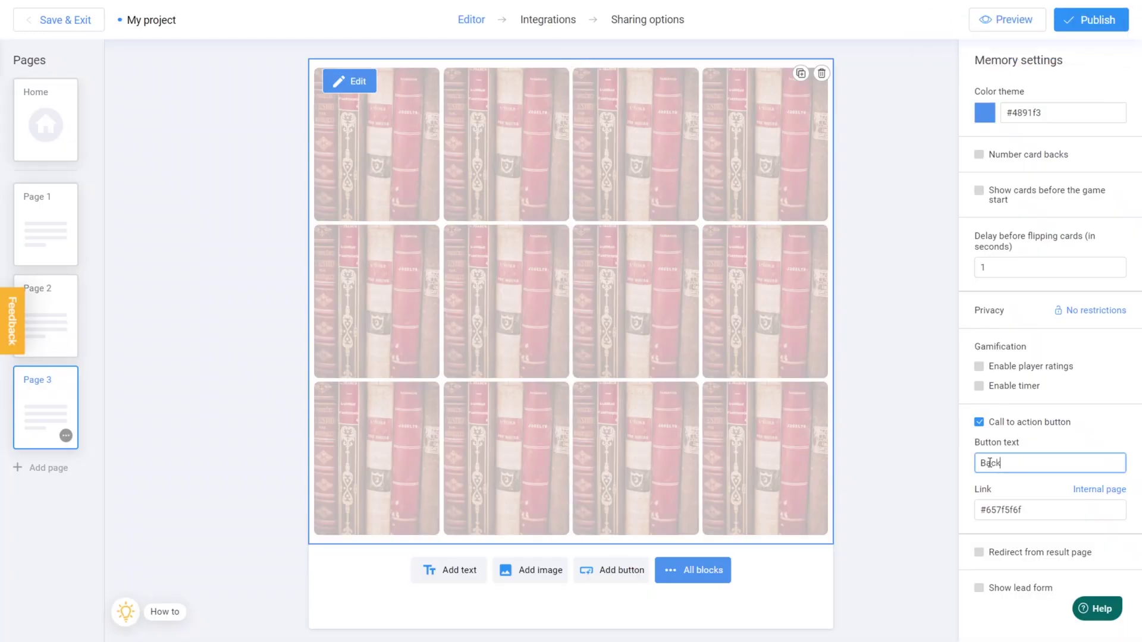
click(985, 438)
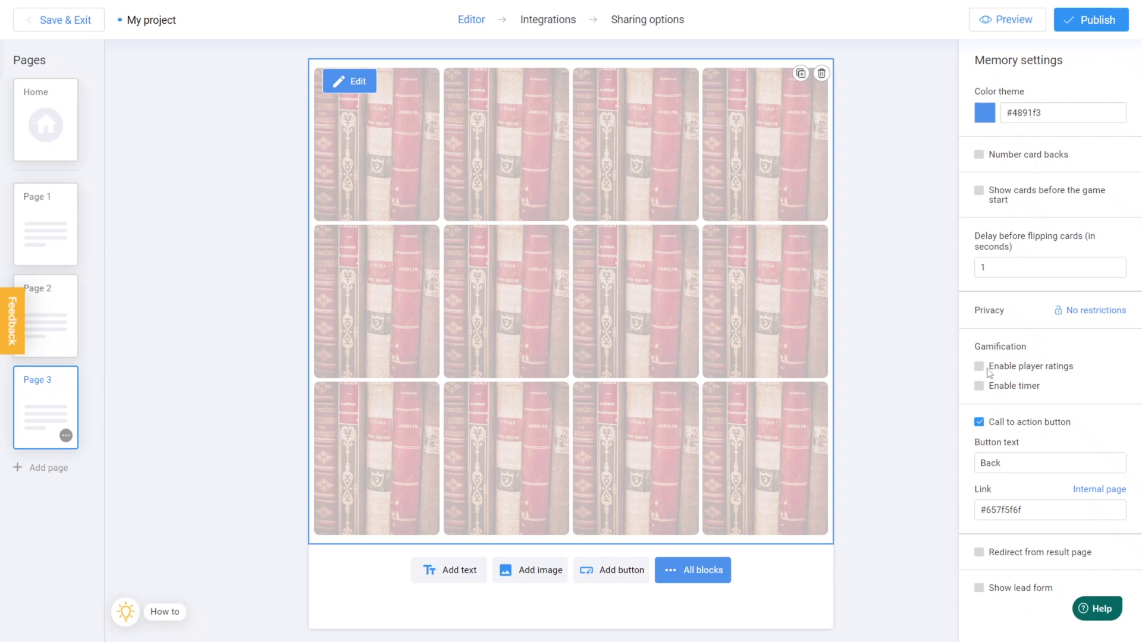
Preview the game, solve the Quest 1 dinosaur puzzle, and go back to the map
click(973, 24)
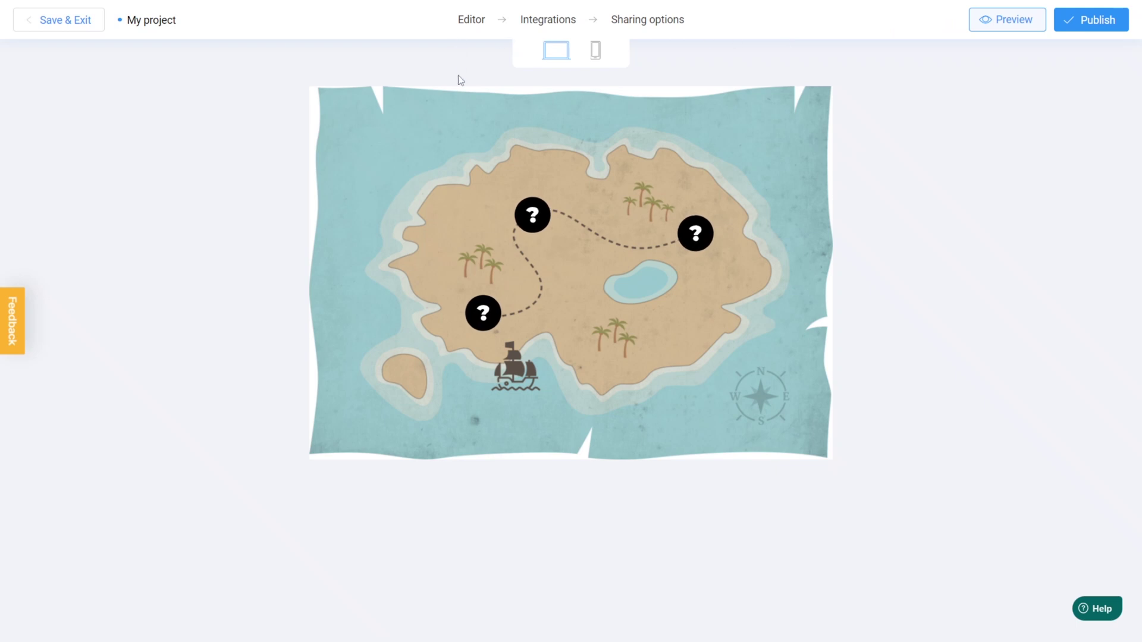
click(470, 320)
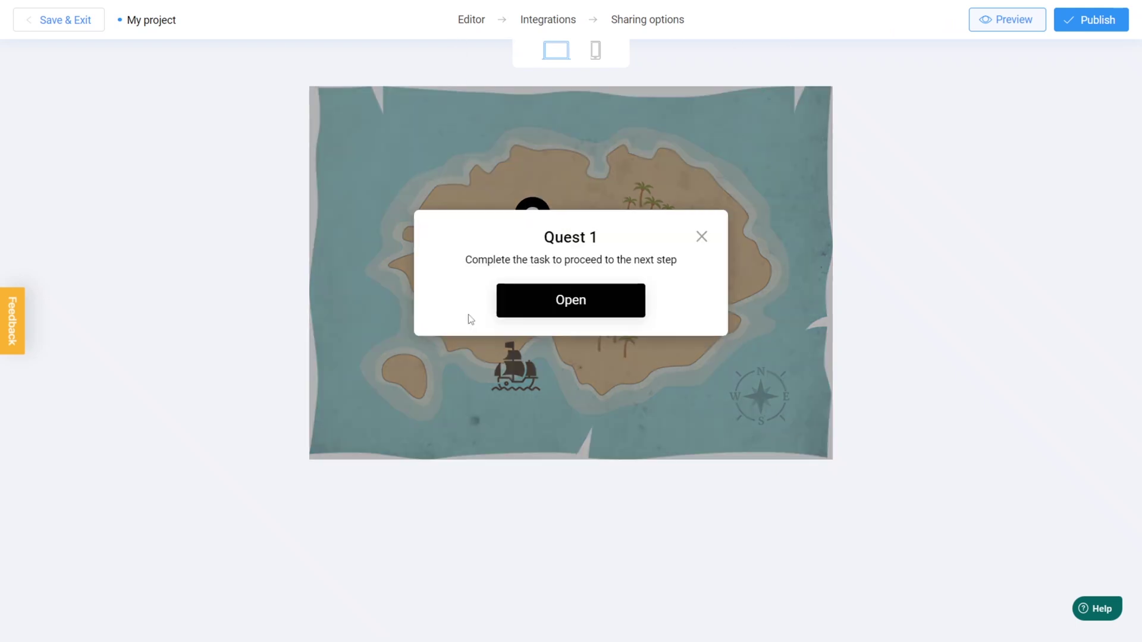
click(574, 316)
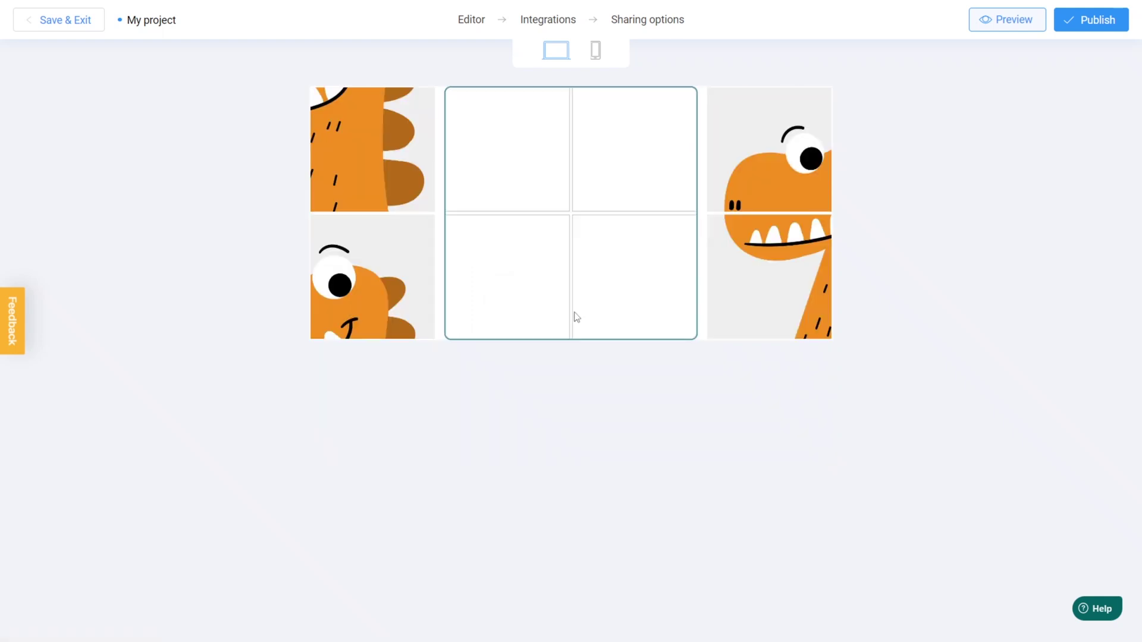
drag(377, 299, 639, 160)
drag(773, 165, 507, 162)
drag(755, 275, 507, 272)
drag(391, 183, 645, 276)
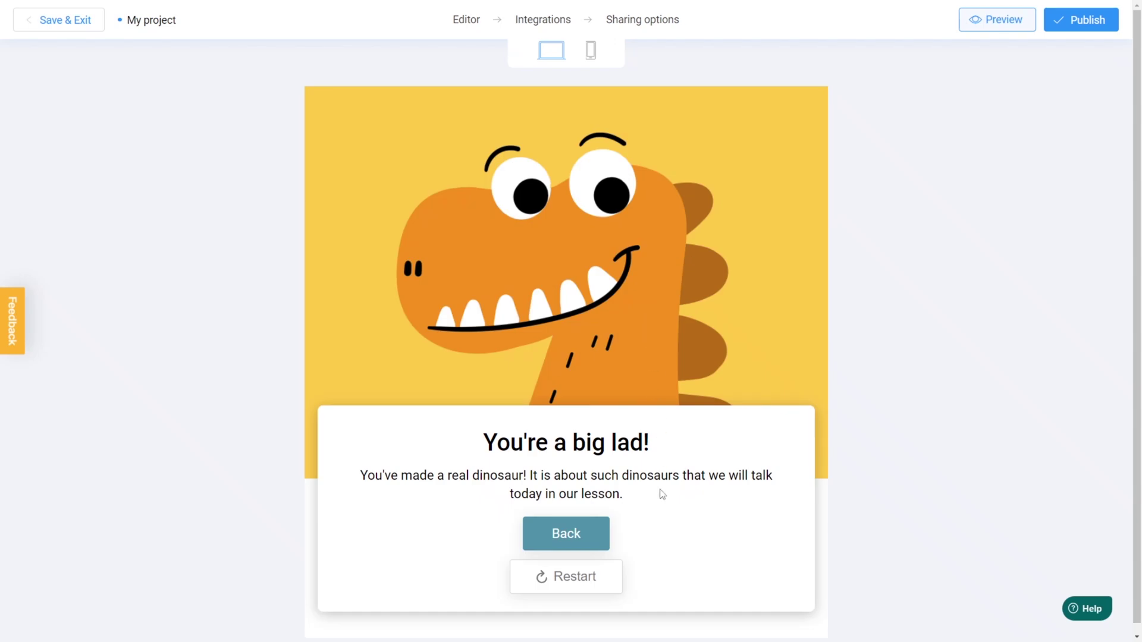
click(587, 531)
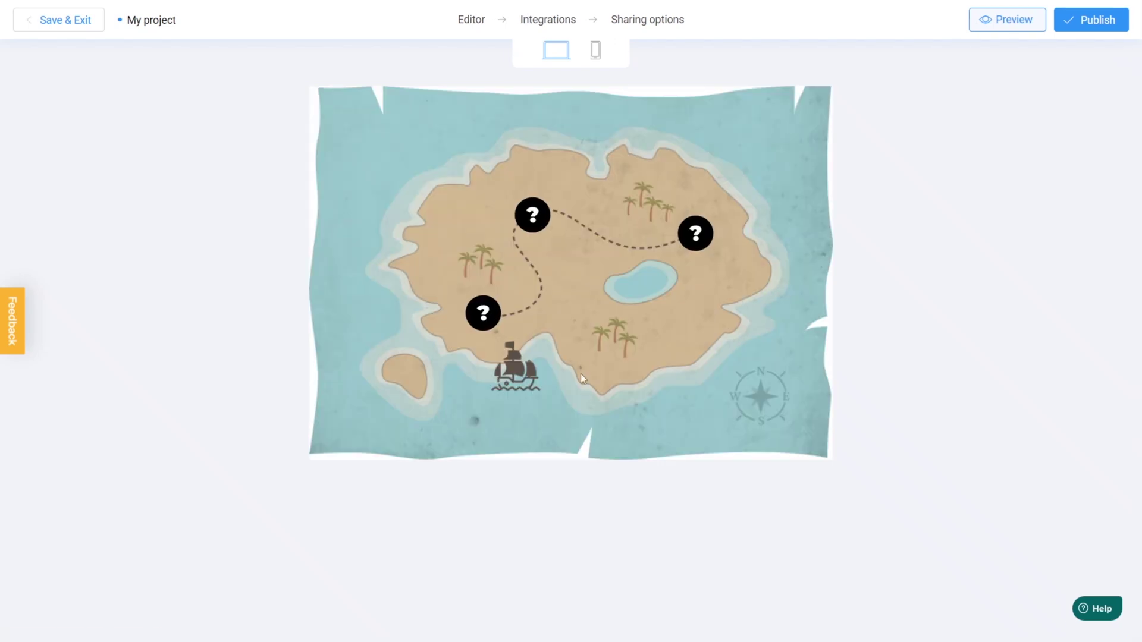
Open the Quest 3 memory game and match a pair of cards
click(696, 242)
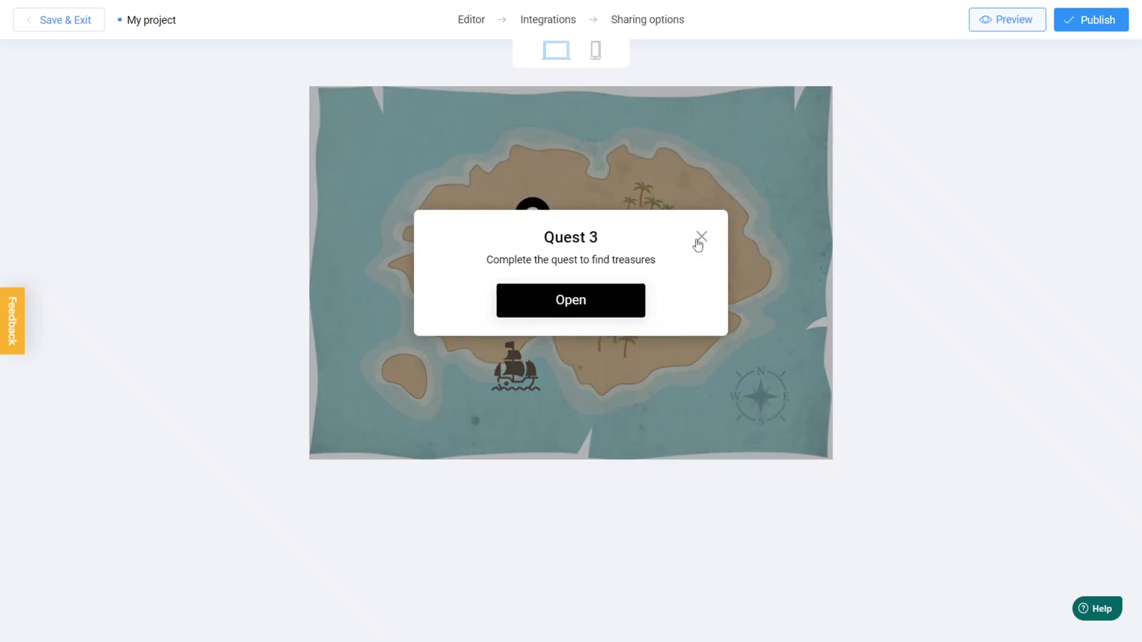
click(624, 305)
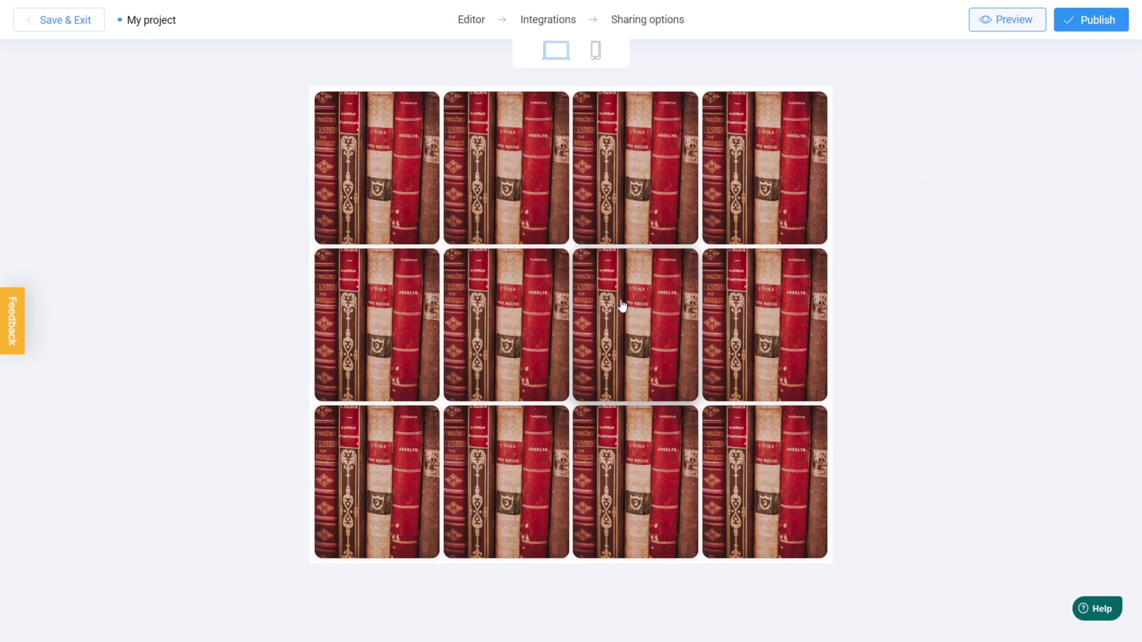
click(621, 305)
click(421, 211)
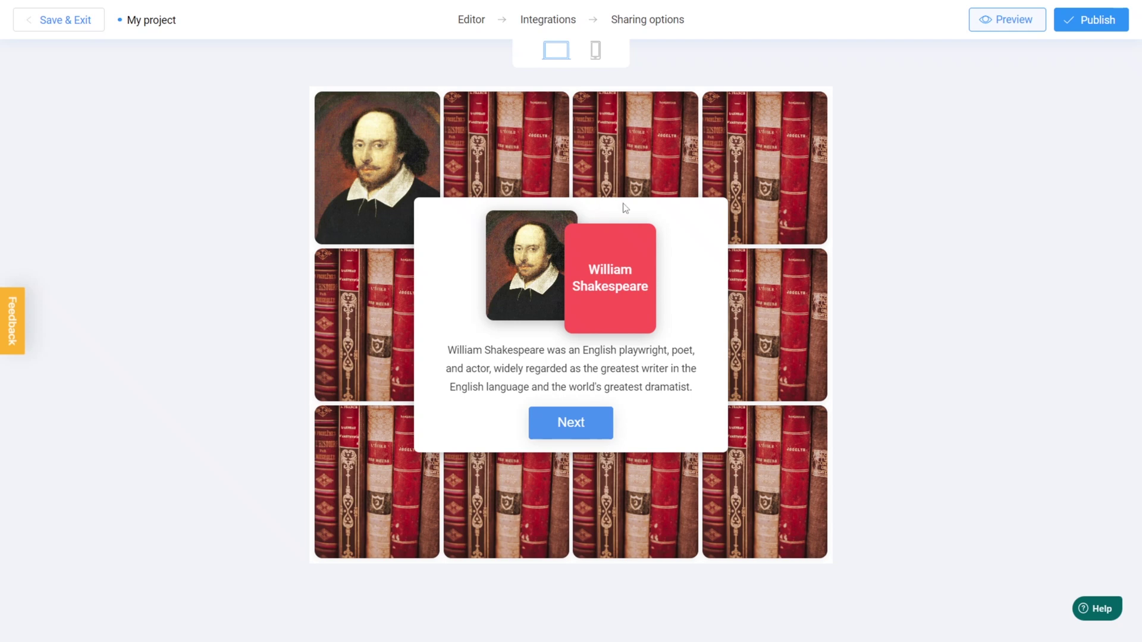
Publish the project
click(1092, 31)
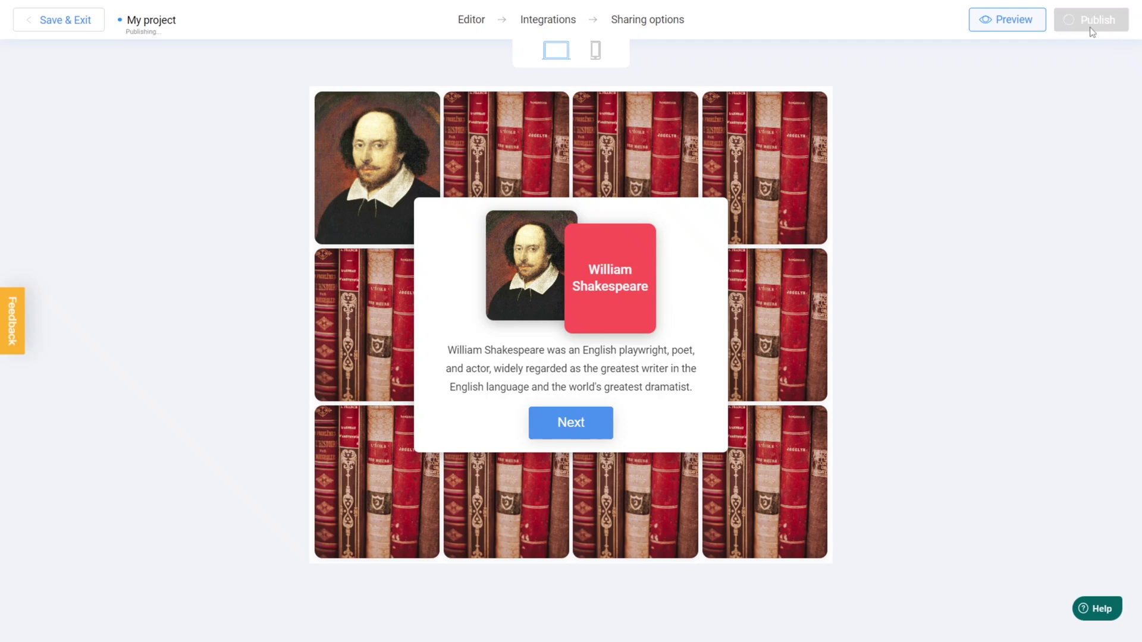